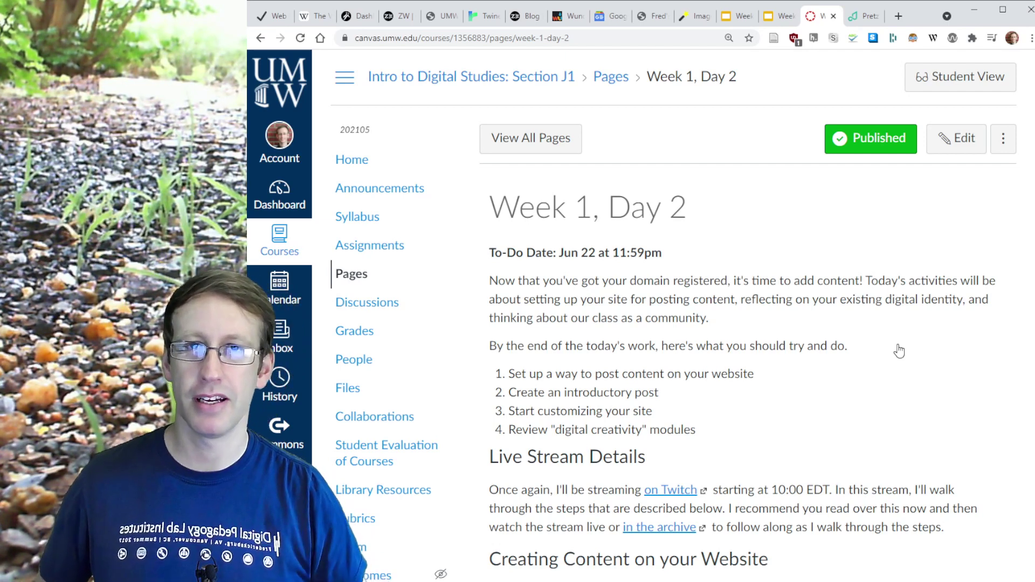
# Read the Hello World assignment linked from the Week 1, Day 2 page and return to that page
pyautogui.scroll(-2, 806, 380)
pyautogui.scroll(-20, 807, 380)
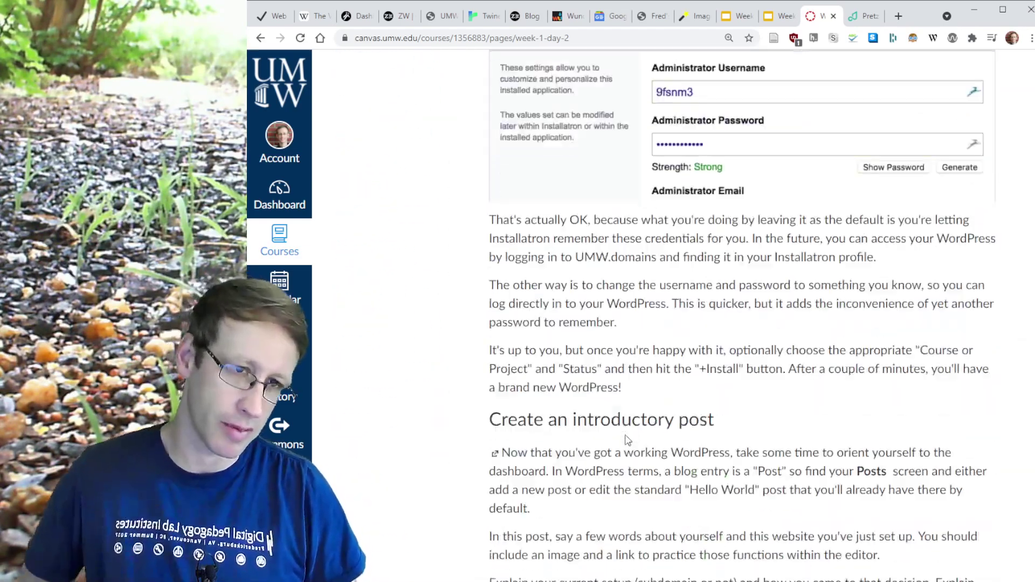
pyautogui.scroll(-12, 627, 439)
pyautogui.click(610, 555)
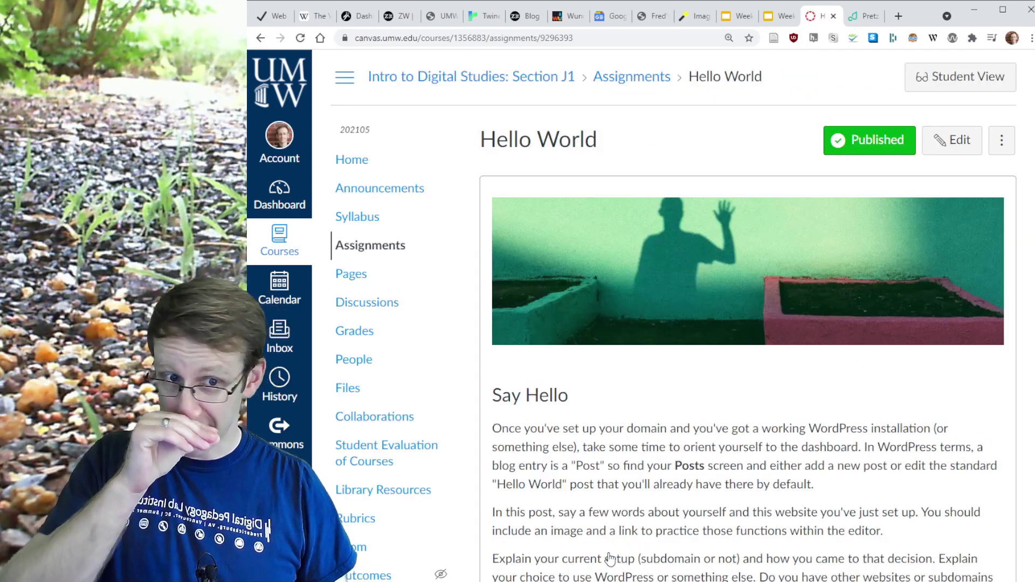
pyautogui.scroll(-1, 610, 559)
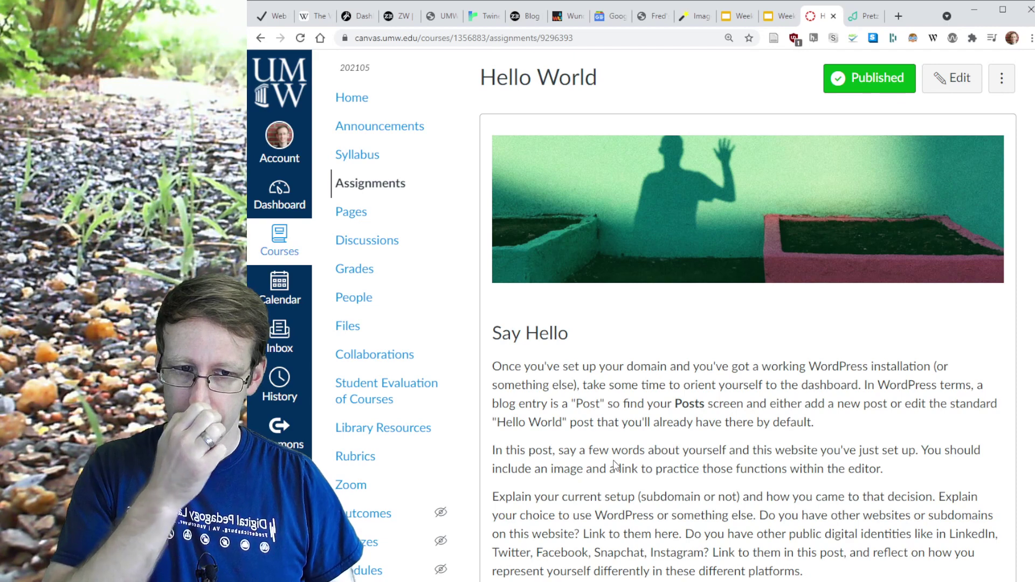
pyautogui.click(260, 38)
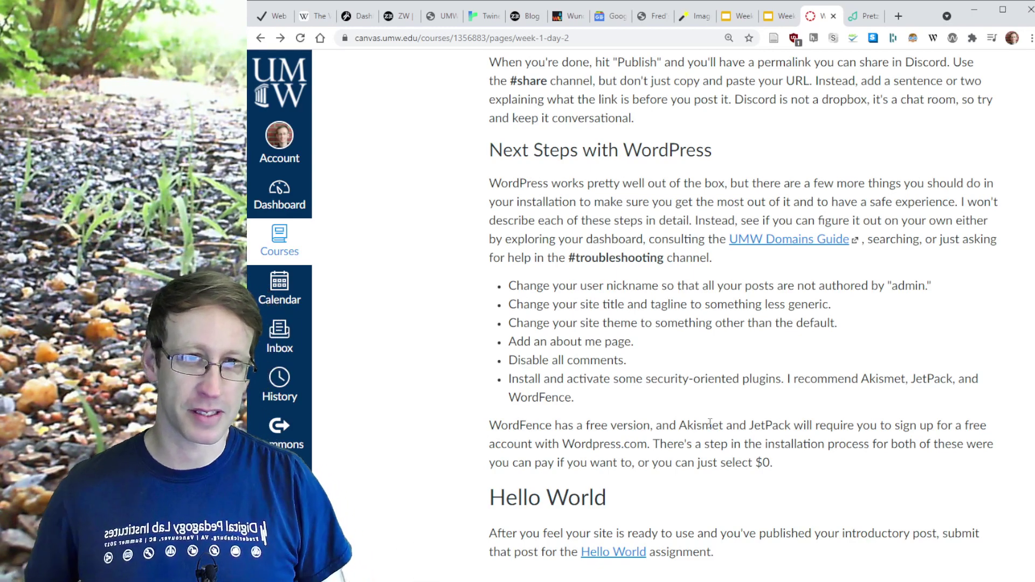
# Review the Week 1, Day 2 instructions on WordPress next steps, the introductory post, installation recommendations and creating content on the website
pyautogui.scroll(2, 710, 423)
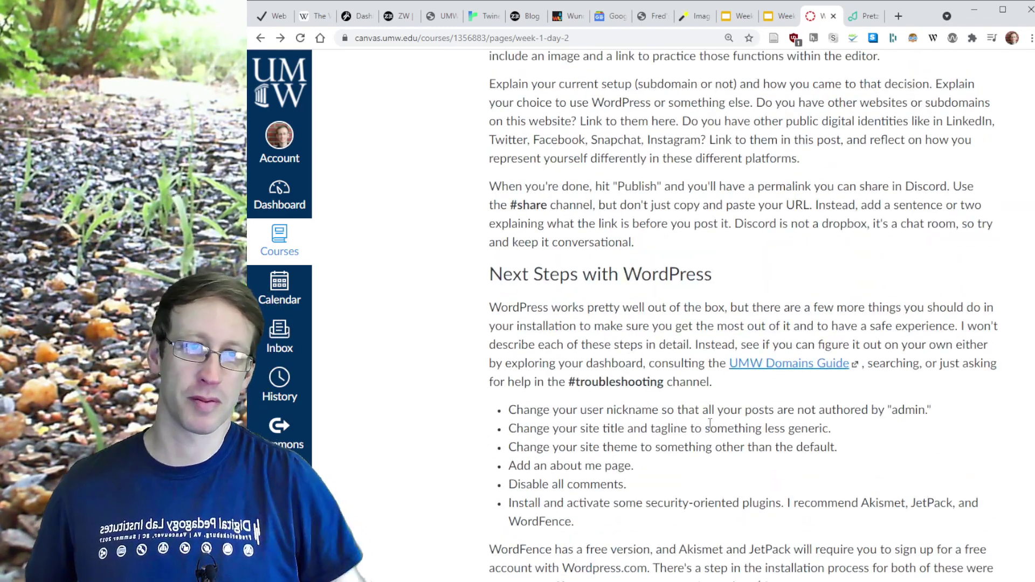
pyautogui.scroll(-2, 629, 319)
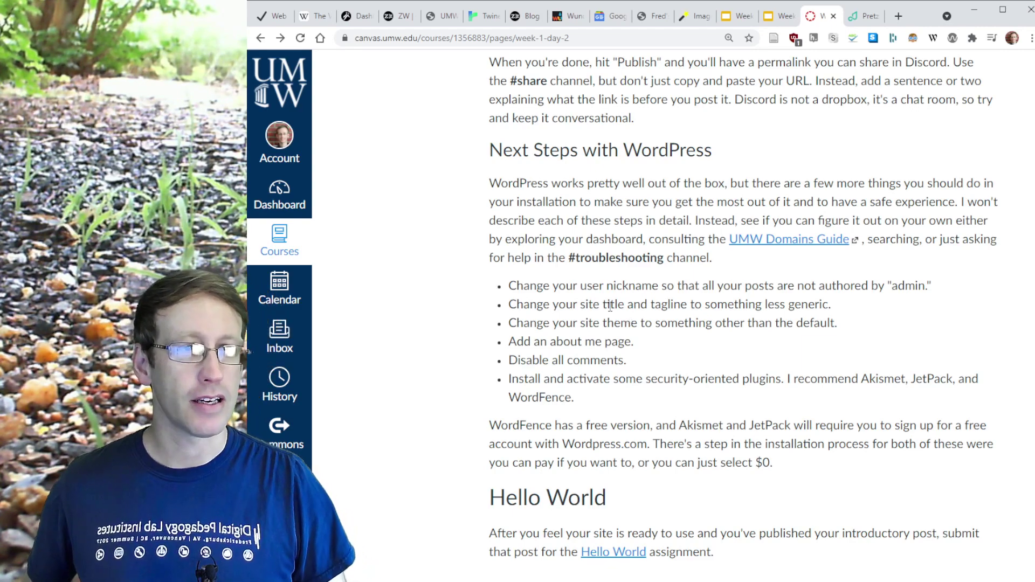
pyautogui.scroll(2, 591, 276)
pyautogui.scroll(8, 591, 276)
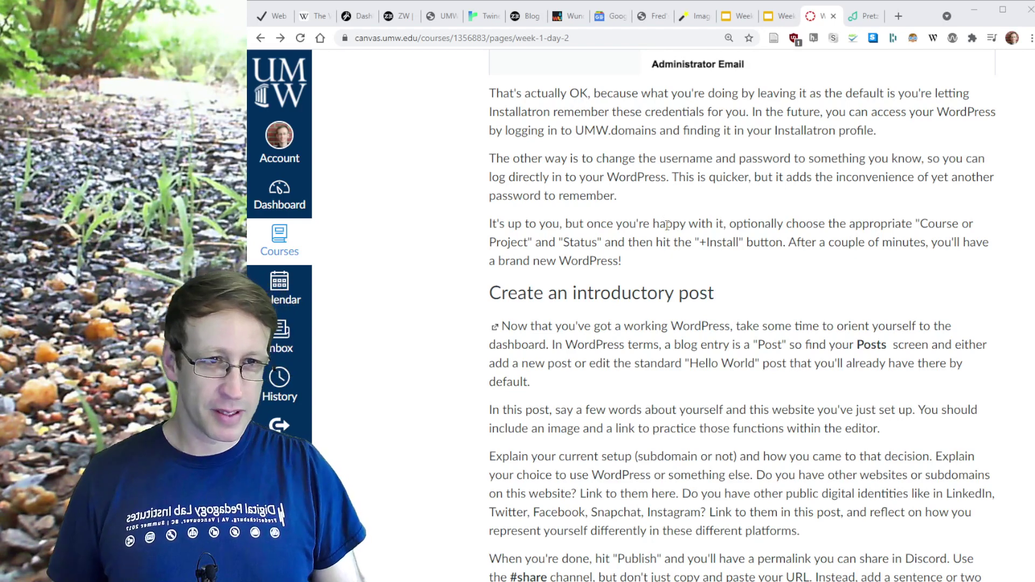
pyautogui.scroll(5, 690, 280)
pyautogui.scroll(15, 703, 321)
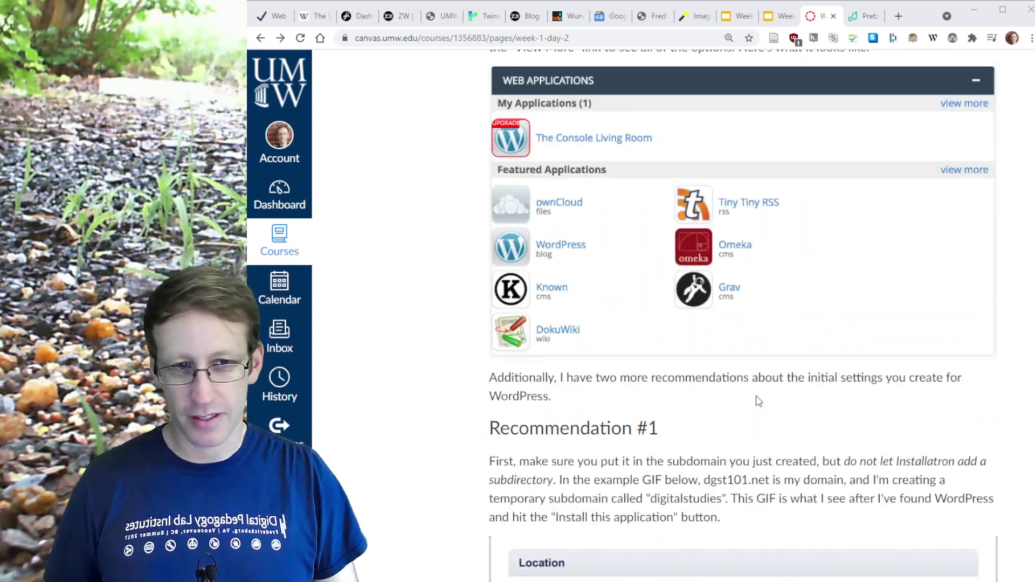
pyautogui.scroll(2, 660, 334)
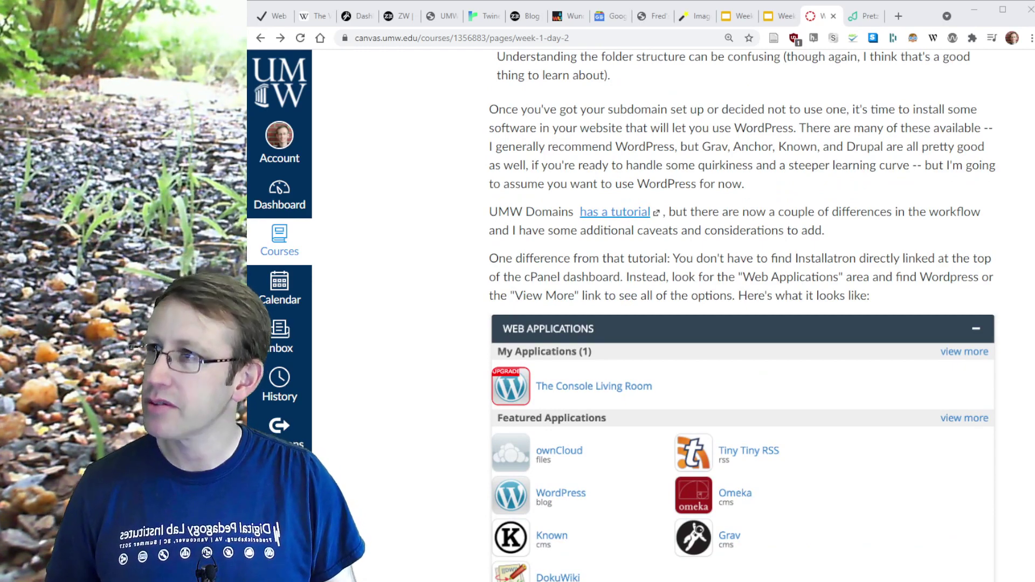
pyautogui.scroll(15, 803, 340)
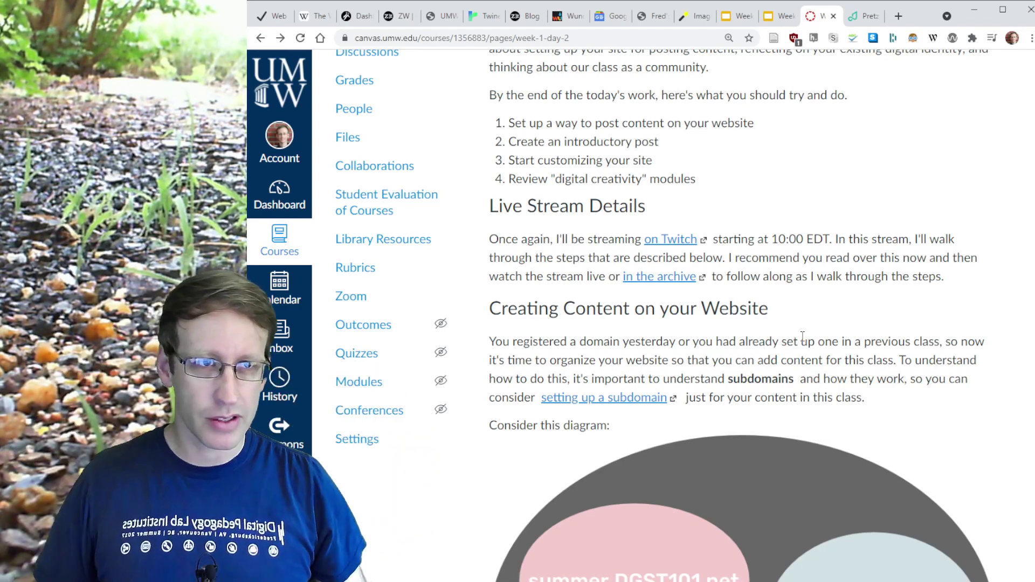
# Switch to the Week 2, Day 1 presentation in Google Slides and select its published web link
pyautogui.hotkey('ctrl', 'shift', 'Tab')
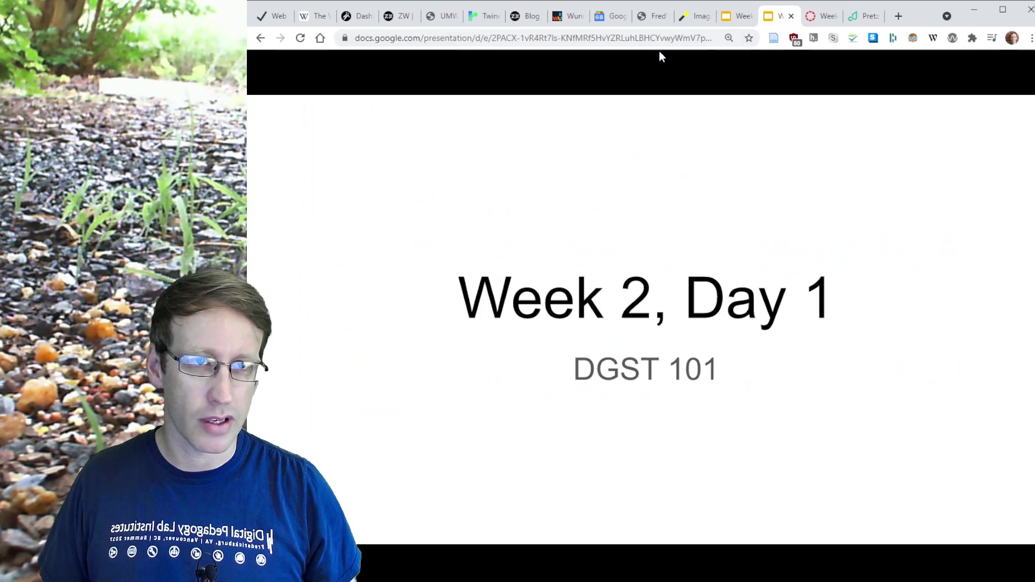
pyautogui.click(737, 17)
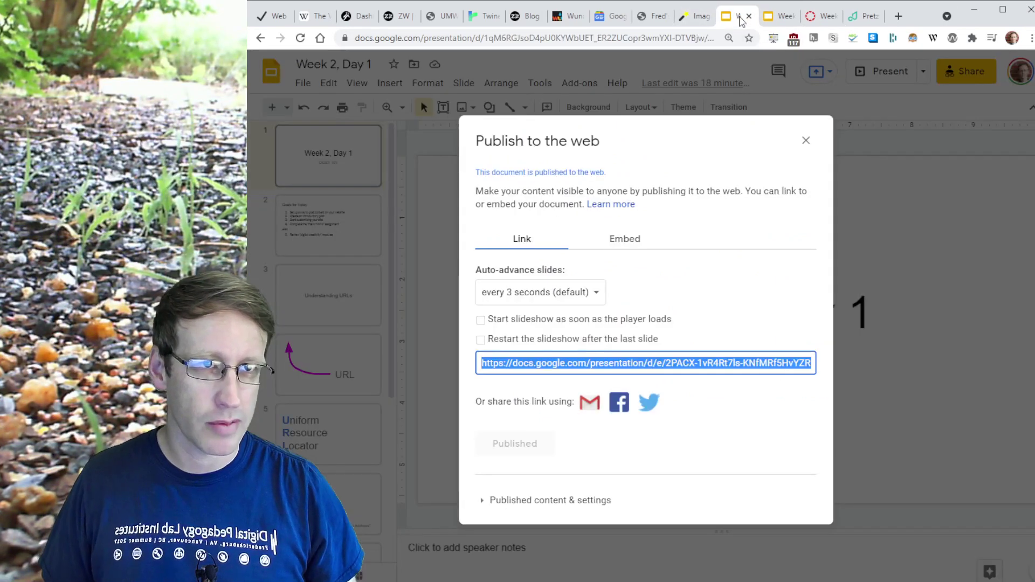
pyautogui.tripleClick(670, 360)
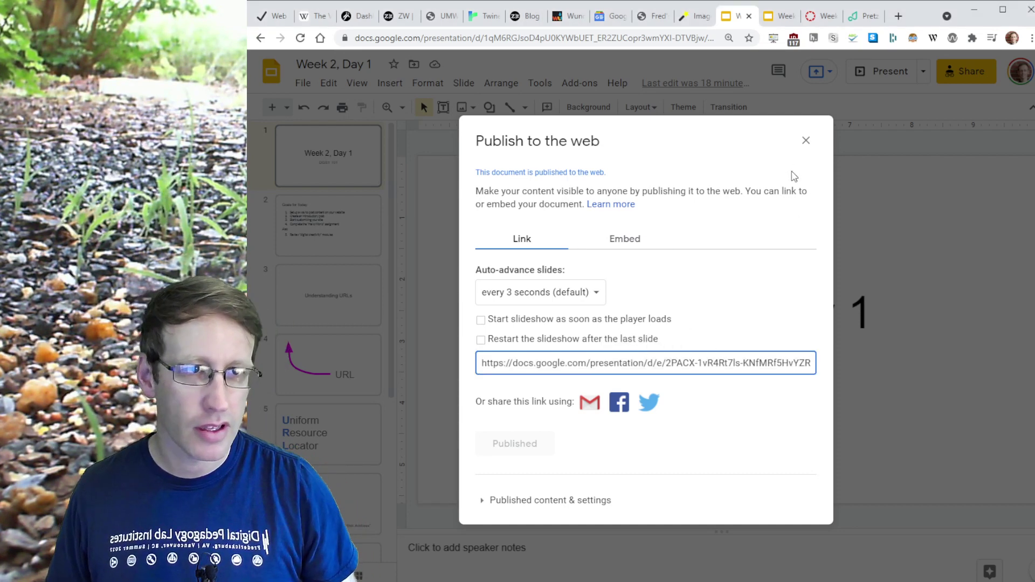
# Close the web publishing settings and copy the Week 2, Day 1 presentation's sharing link
pyautogui.click(806, 140)
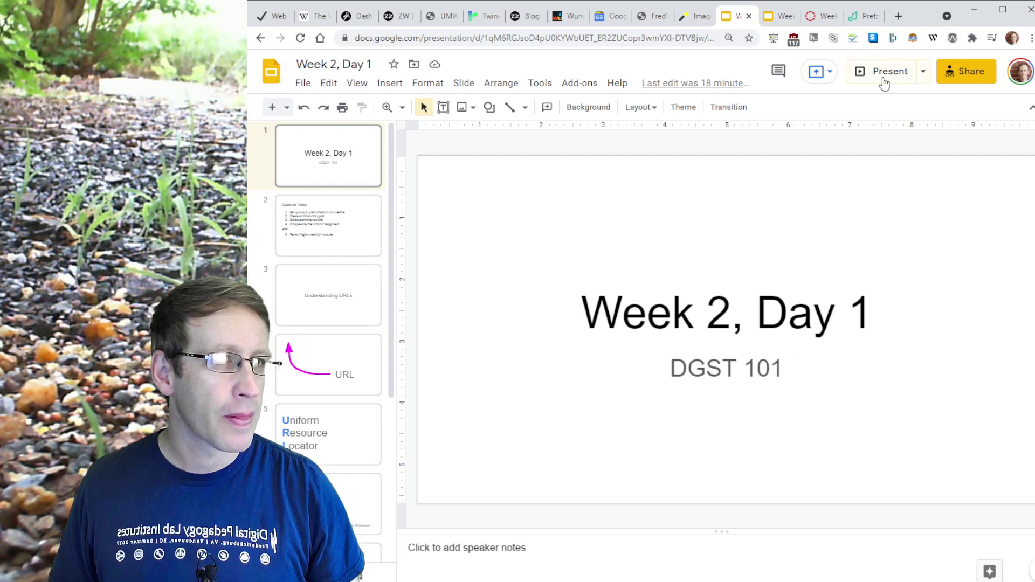
pyautogui.click(973, 74)
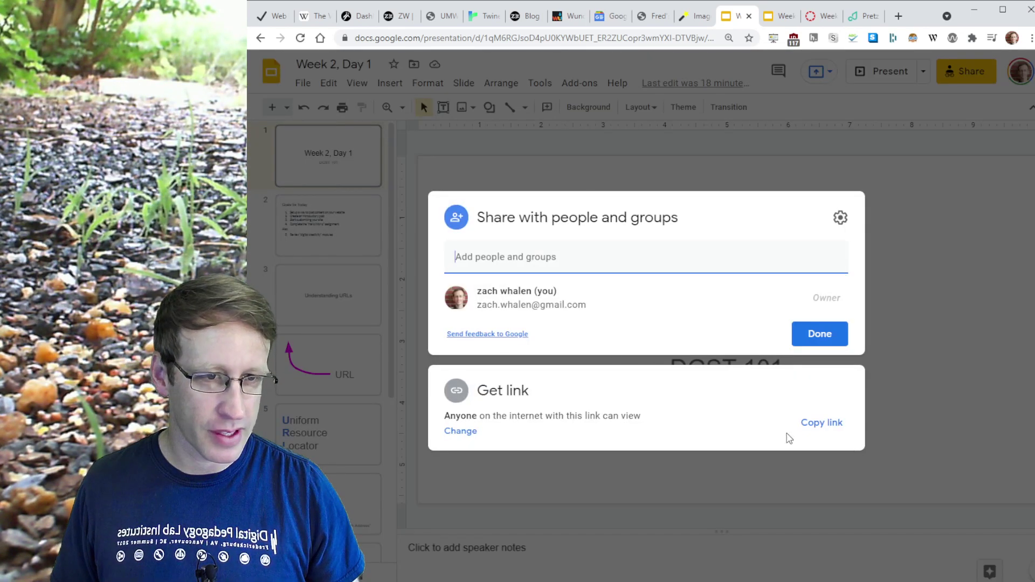
pyautogui.click(832, 423)
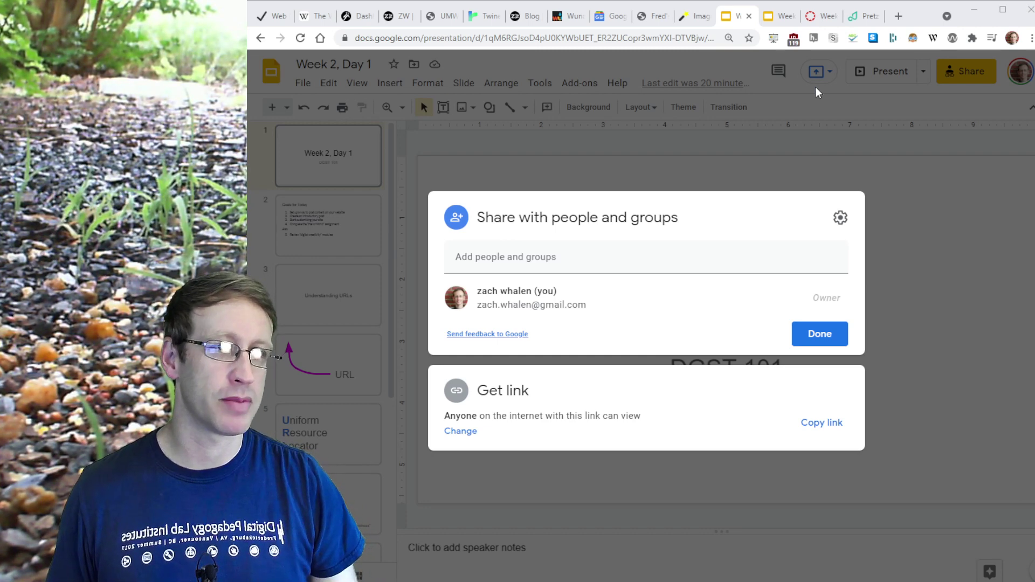
# Show the Goals for Today slide in the published presentation and return to its slide of subdomain and subdirectory options
pyautogui.click(782, 18)
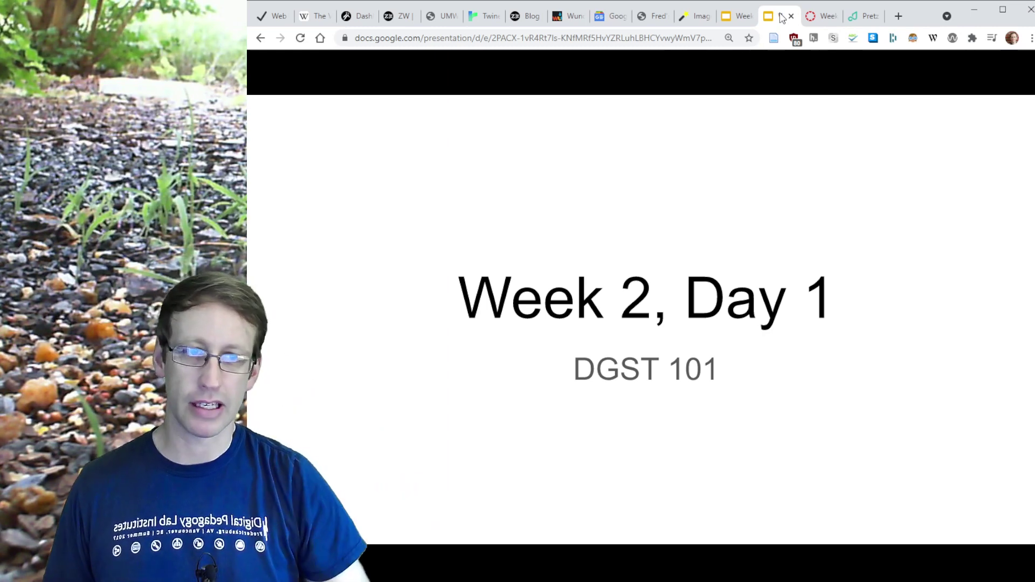
pyautogui.press('Right')
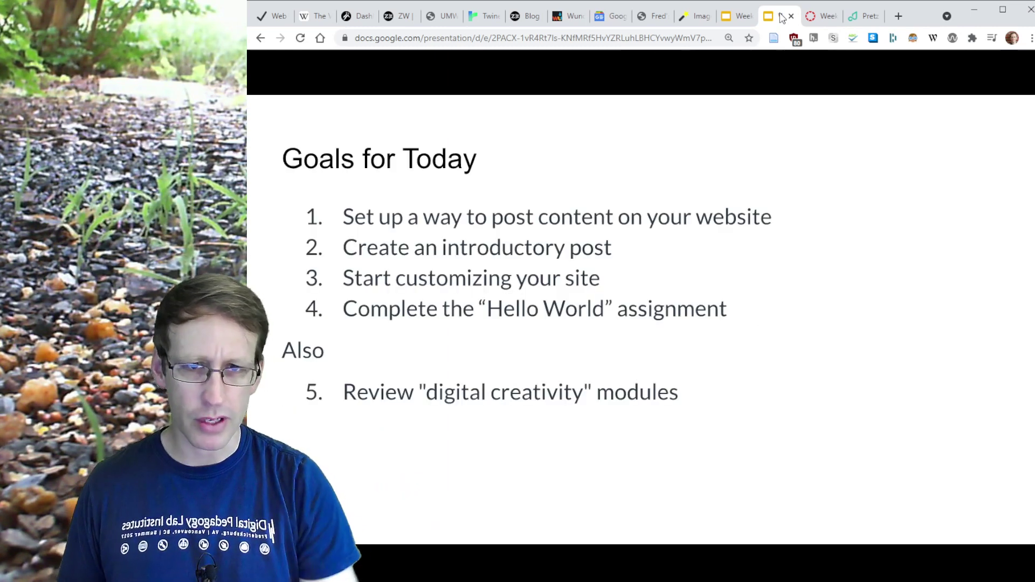
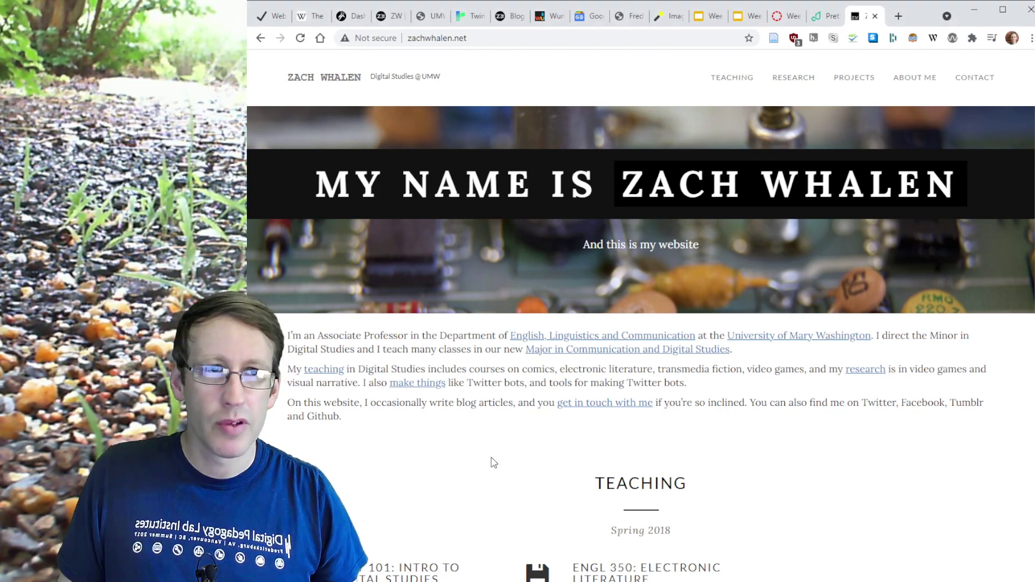
pyautogui.click(743, 24)
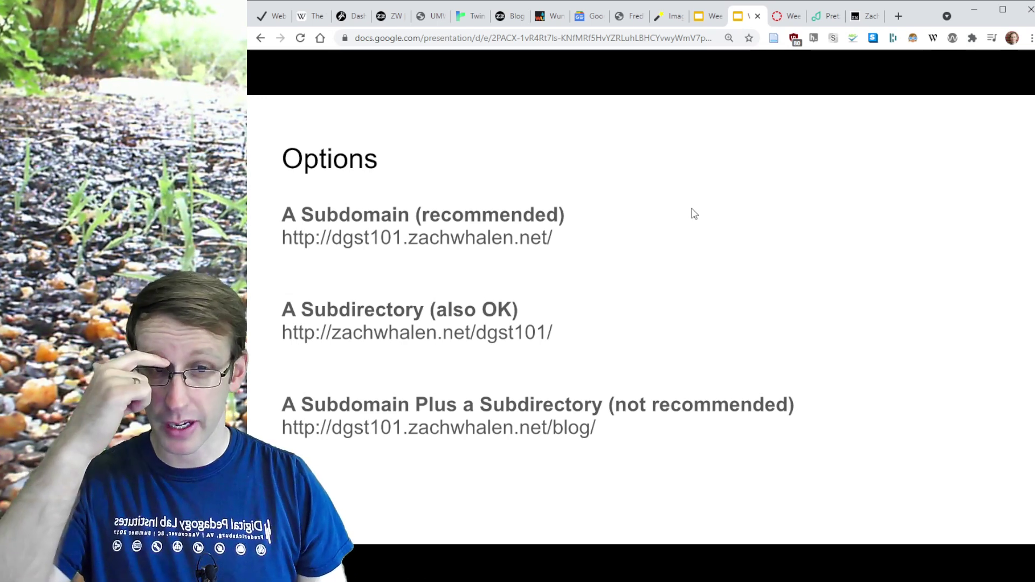
# Open umw.domains in a new browser tab and go to its cPanel control panel
pyautogui.hotkey('ctrl', 't')
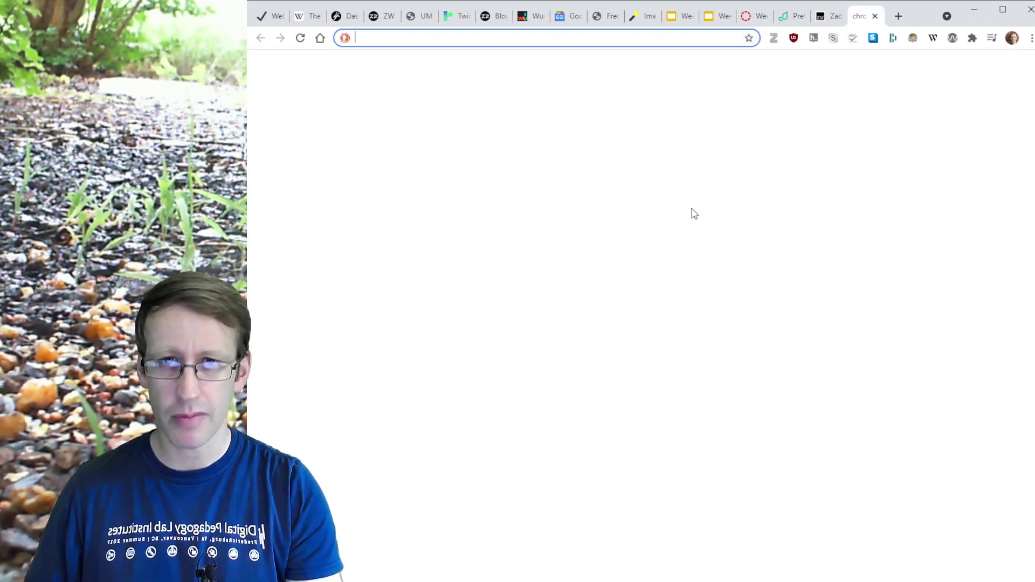
pyautogui.write('umw.do')
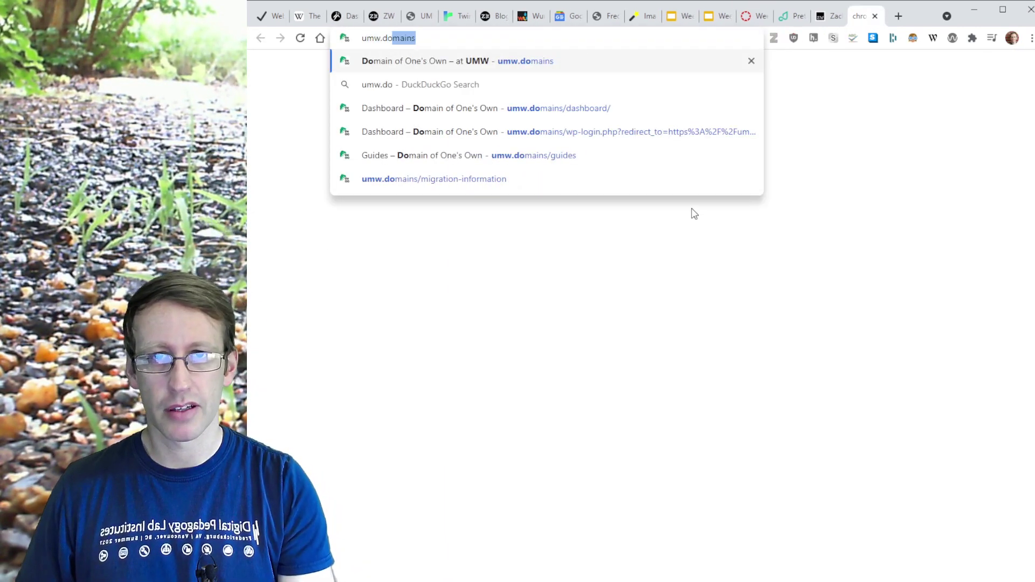
pyautogui.press('Return')
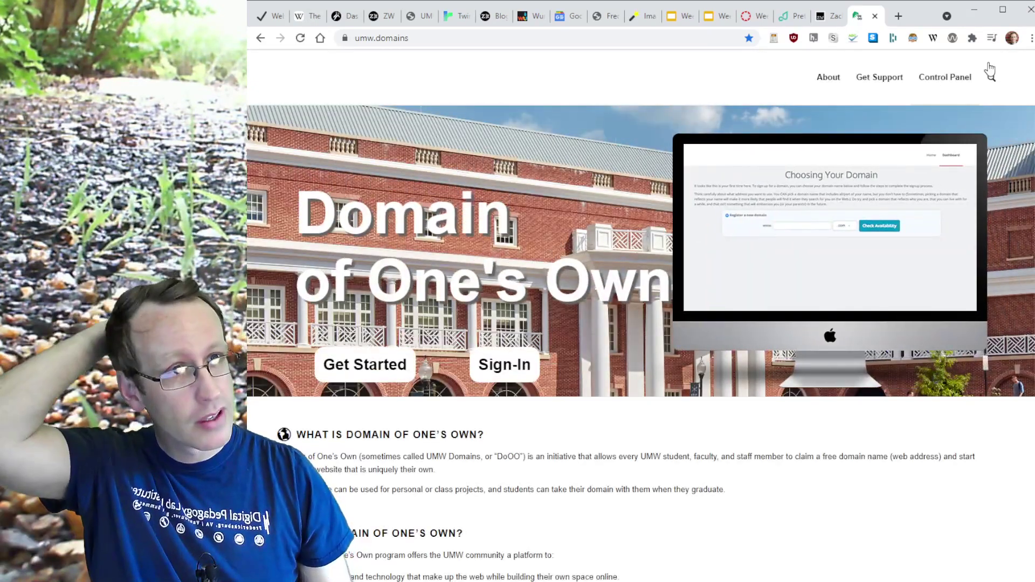
pyautogui.click(956, 77)
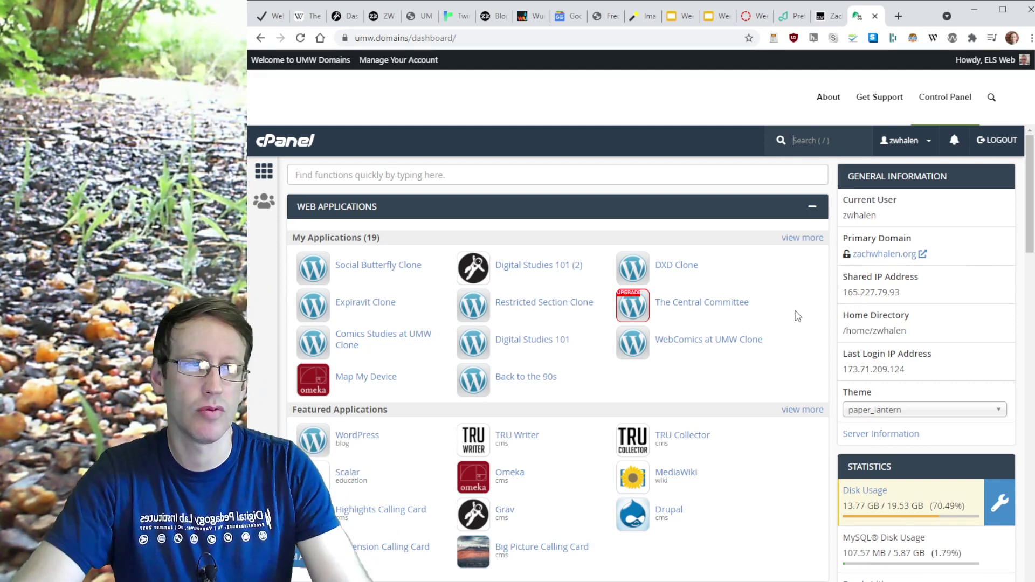
# Look through the cPanel tool sections from Web Applications to Preferences and return to the Domains section
pyautogui.scroll(-10, 798, 317)
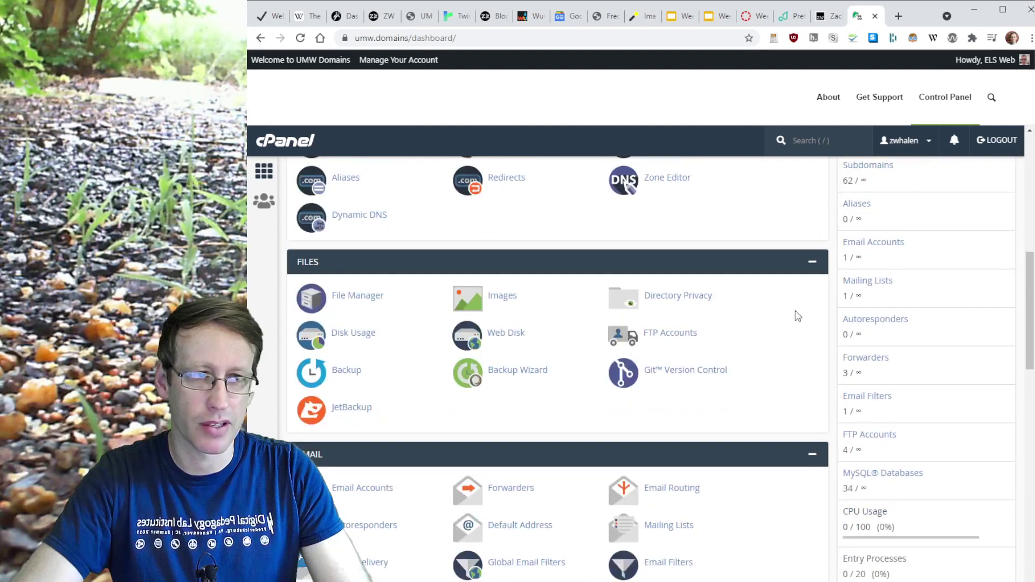
pyautogui.scroll(-14, 798, 317)
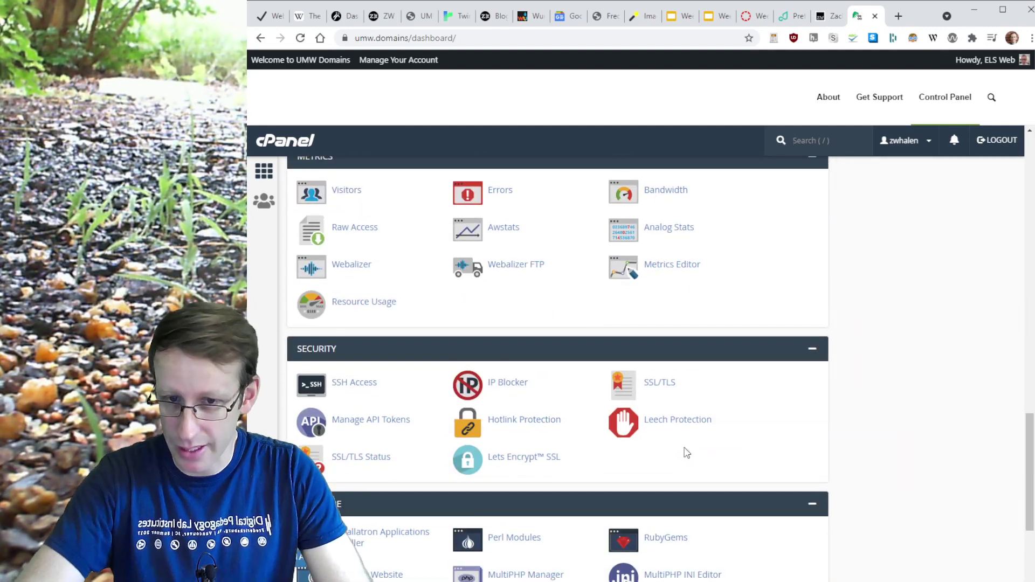
pyautogui.scroll(-3, 596, 439)
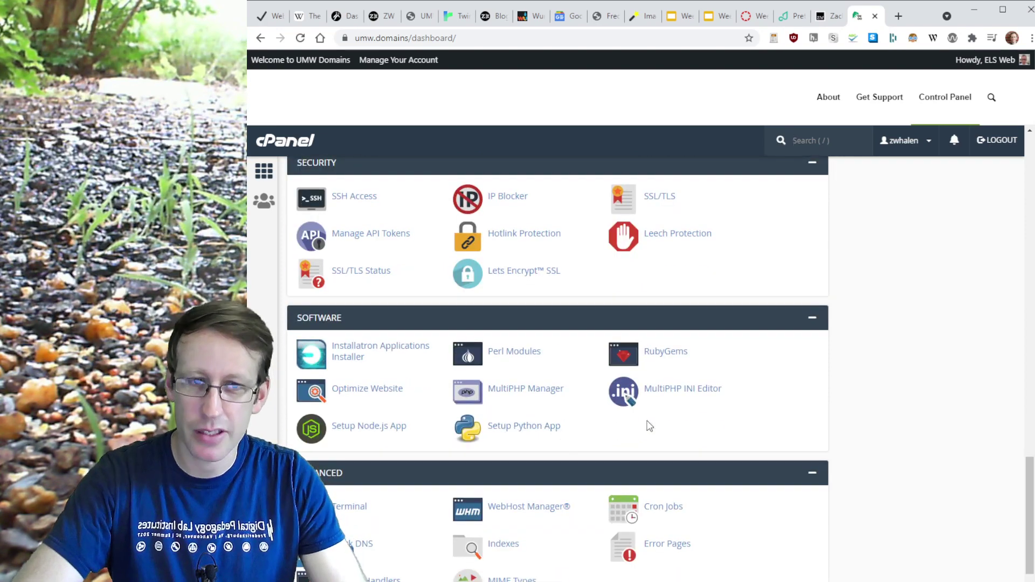
pyautogui.scroll(-2, 831, 405)
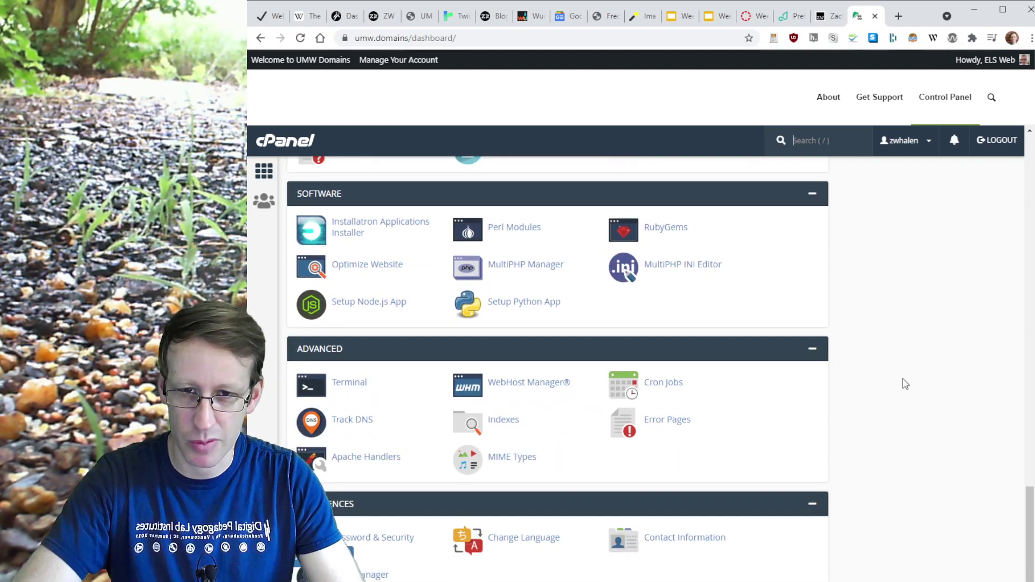
pyautogui.scroll(-1, 903, 389)
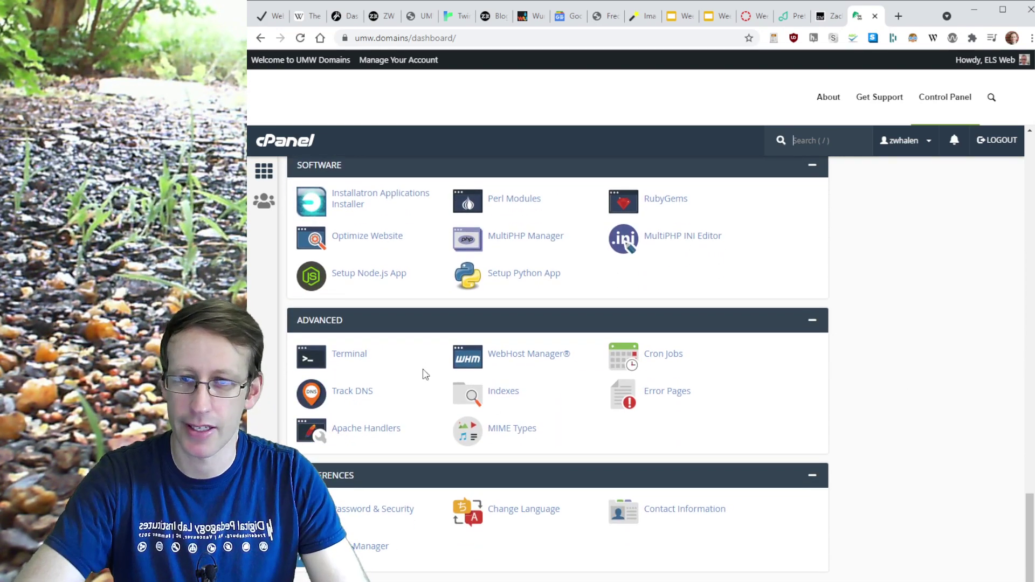
pyautogui.scroll(10, 882, 424)
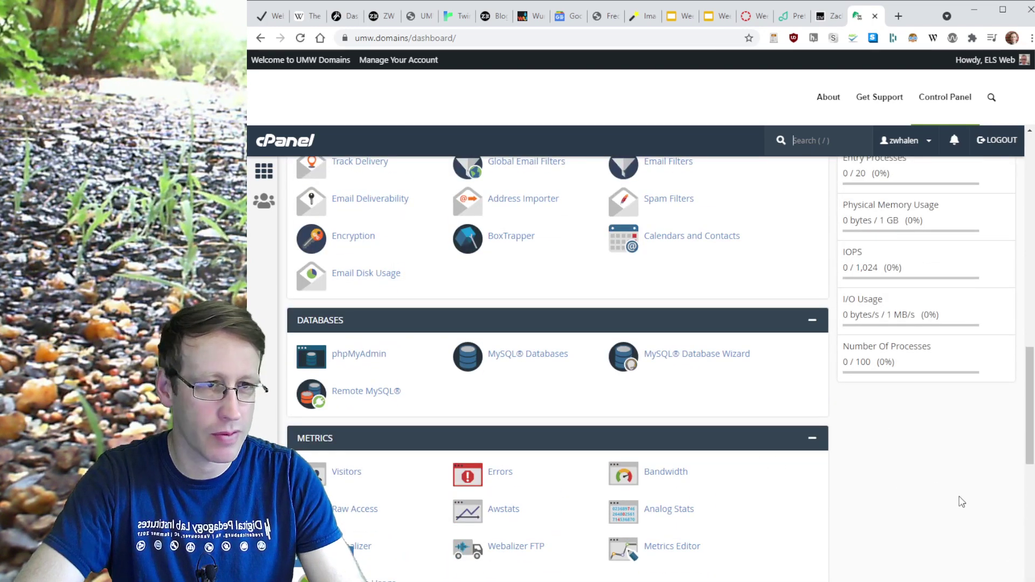
pyautogui.scroll(5, 959, 500)
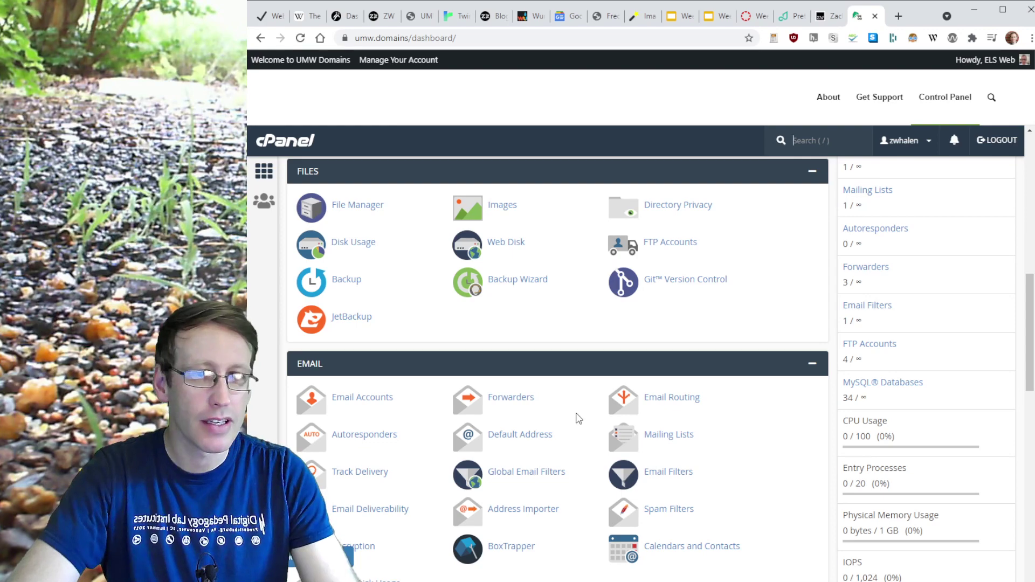
pyautogui.scroll(5, 582, 377)
pyautogui.scroll(6, 636, 426)
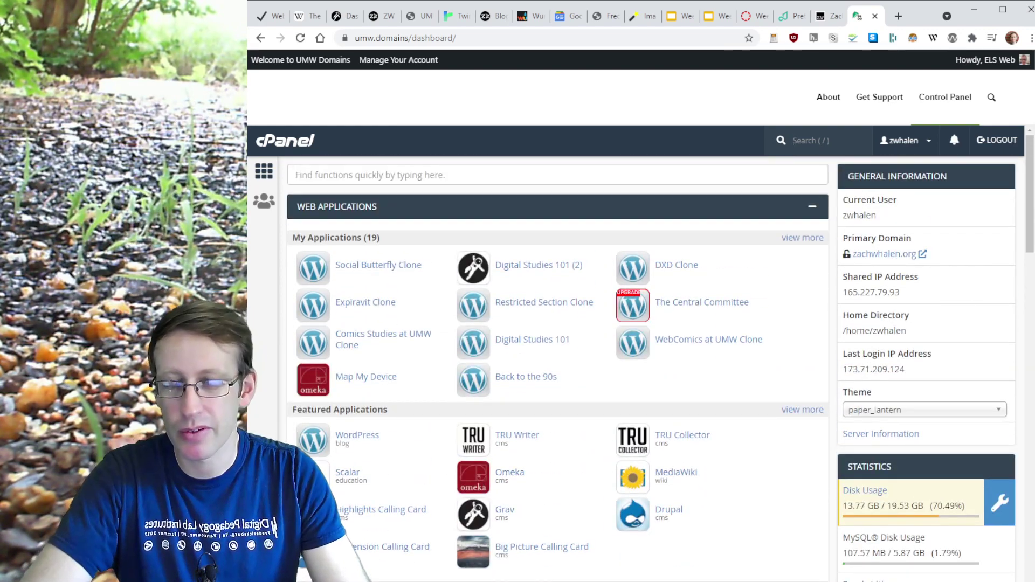
pyautogui.press('/')
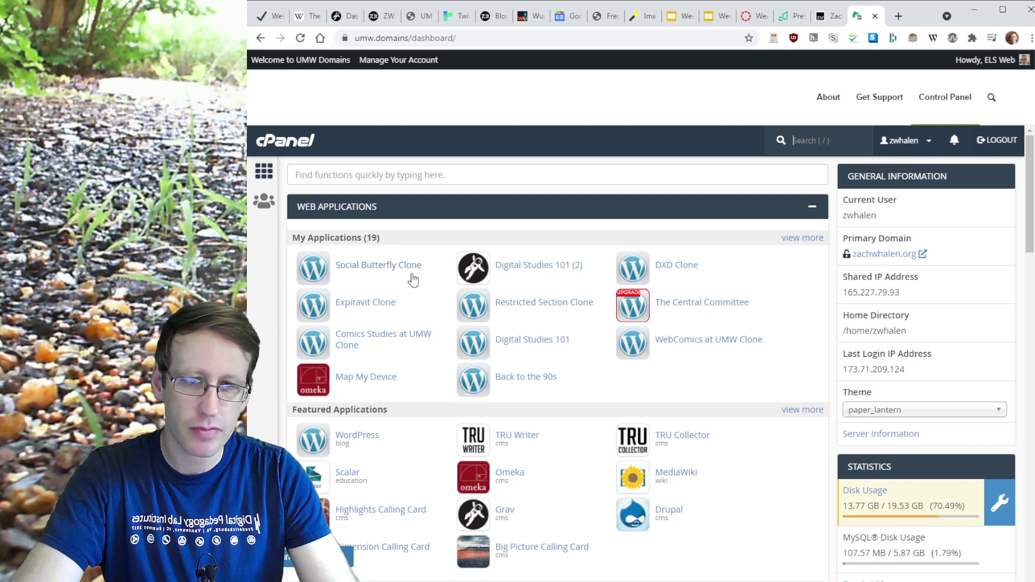
pyautogui.scroll(-5, 386, 273)
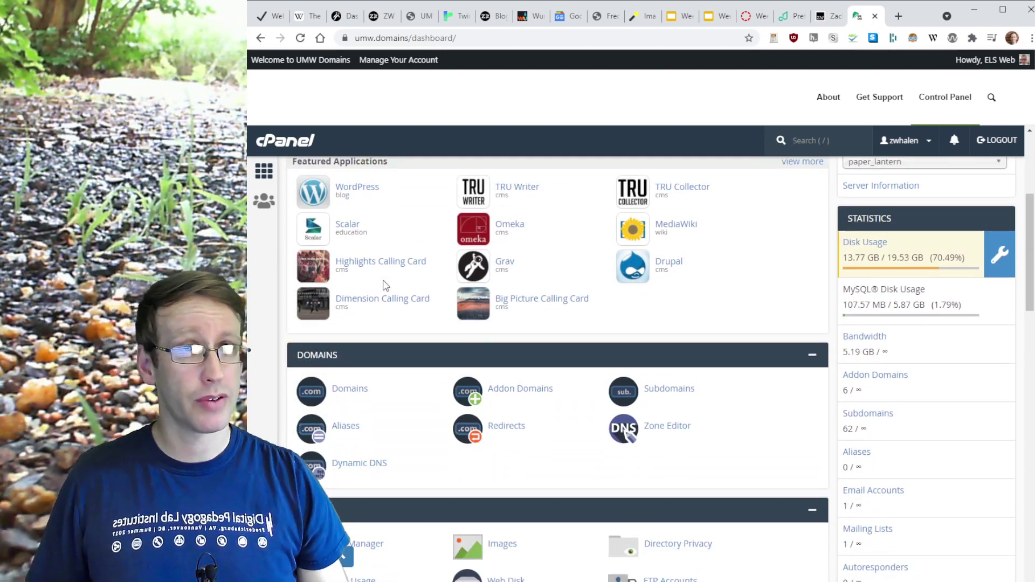
pyautogui.press('/')
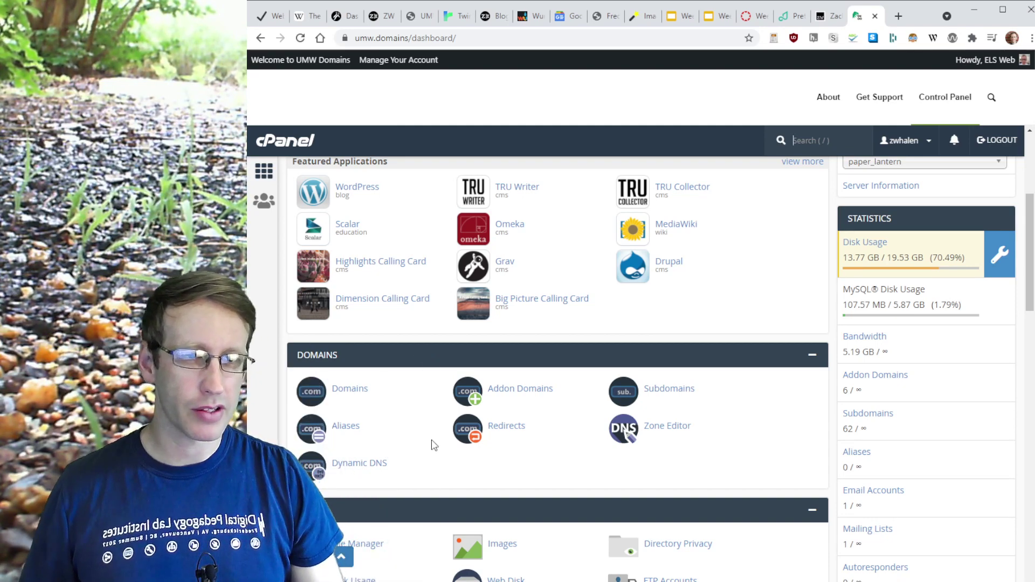
# Open the Subdomains page from cPanel's Domains section
pyautogui.click(663, 399)
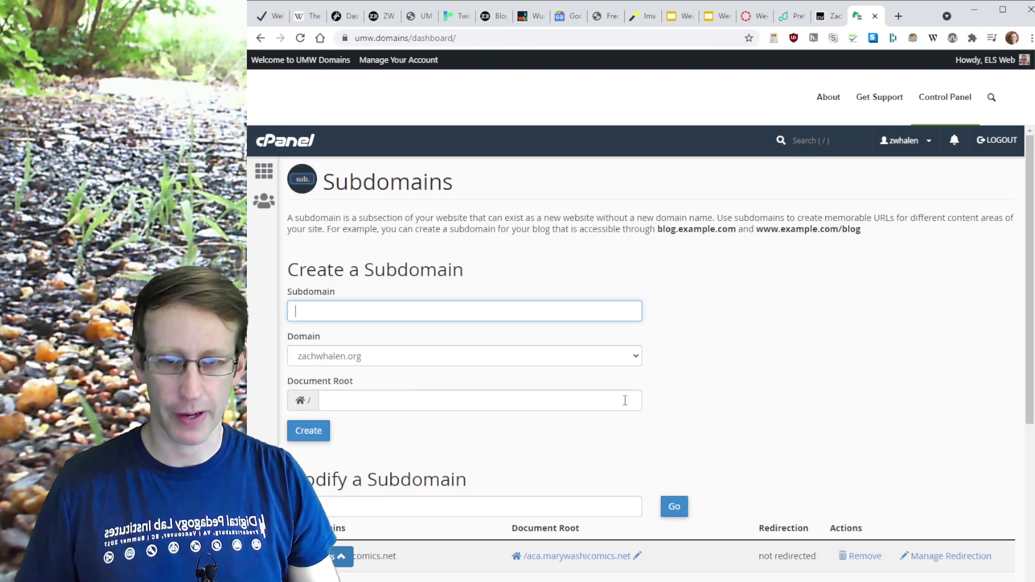
pyautogui.click(260, 37)
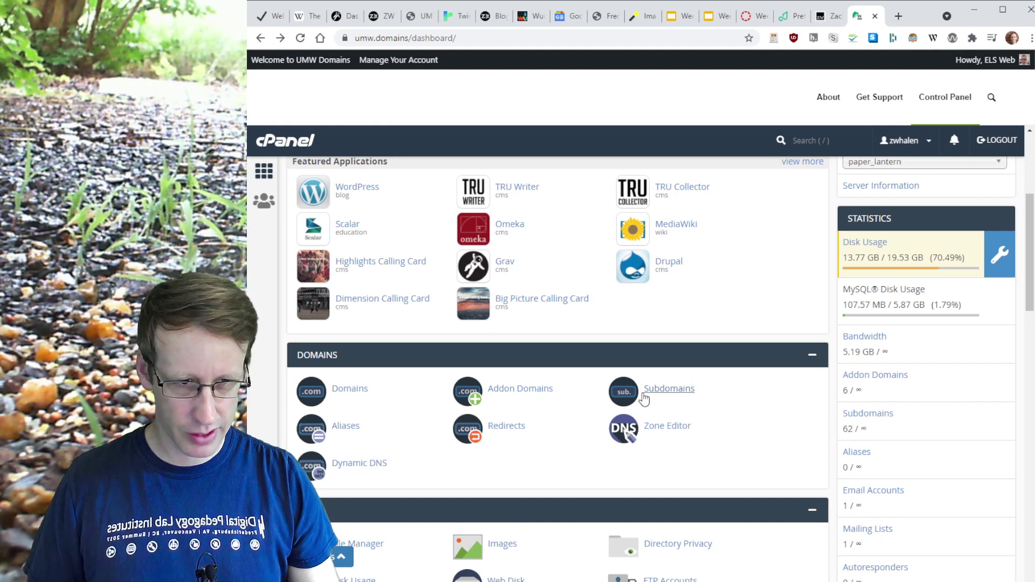
pyautogui.click(664, 391)
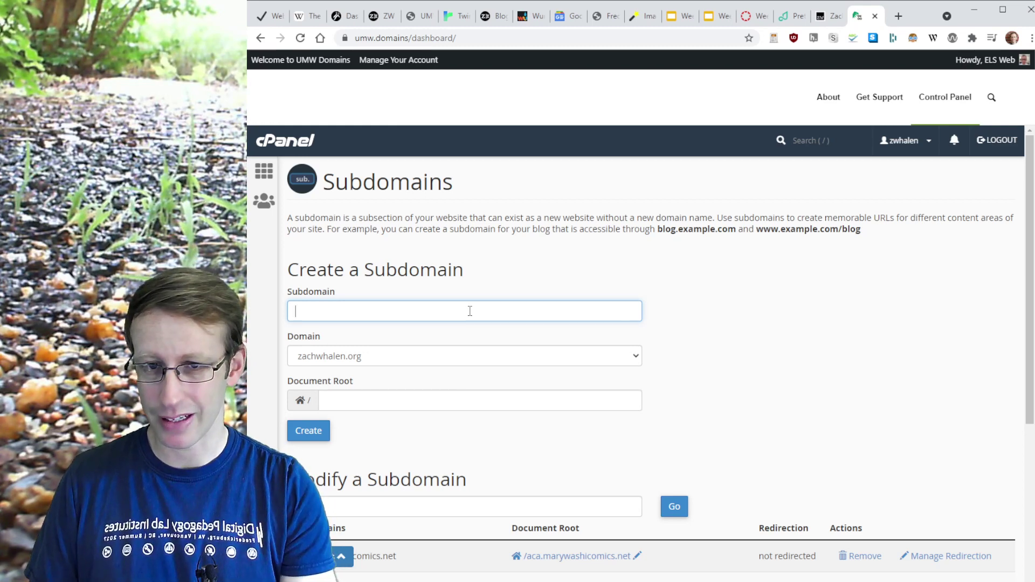
pyautogui.write('ass')
pyautogui.press('BackSpace')
pyautogui.press('BackSpace')
pyautogui.press('BackSpace')
pyautogui.press('BackSpace')
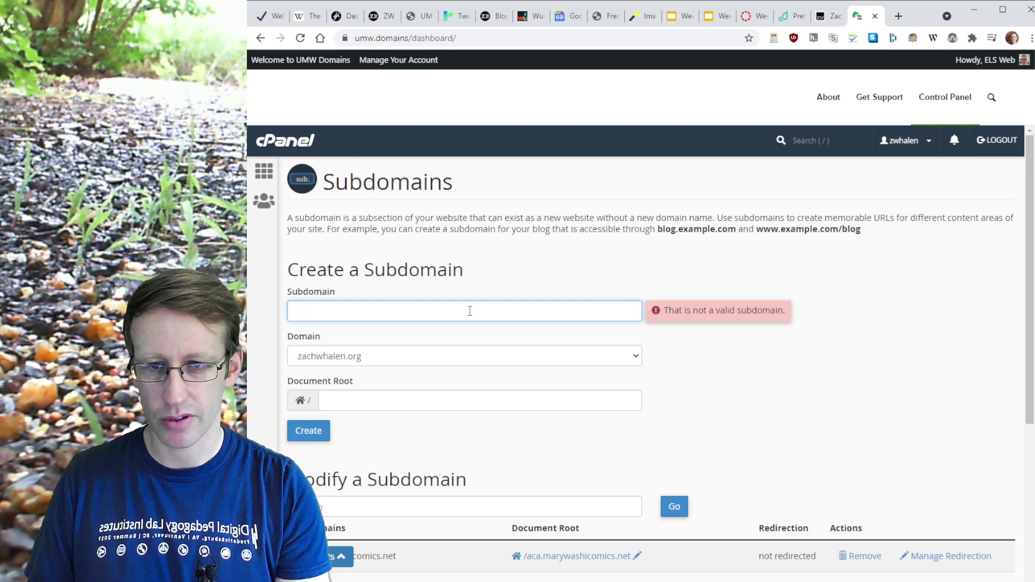
pyautogui.write('school\\')
pyautogui.press('BackSpace')
pyautogui.press('BackSpace')
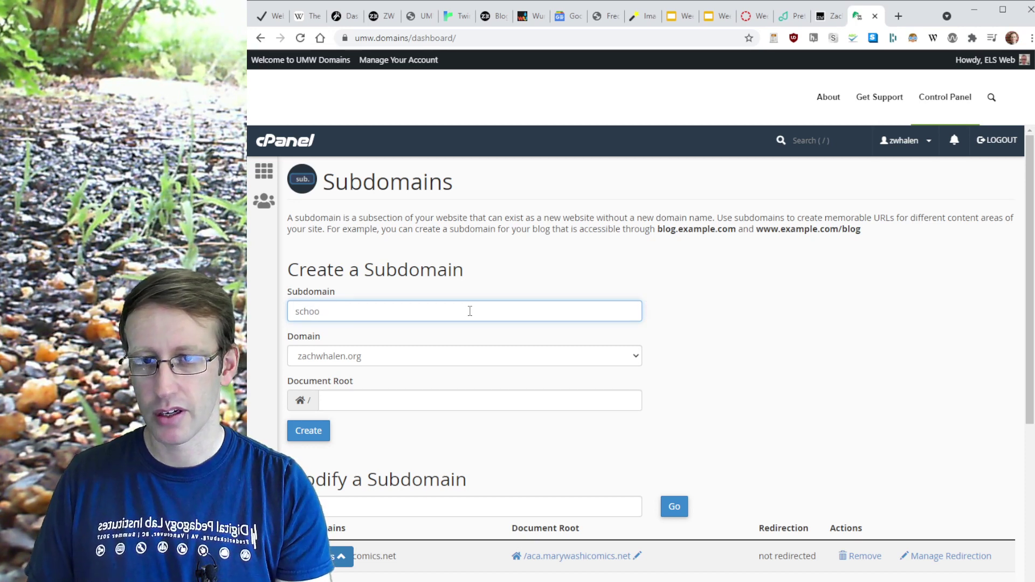
pyautogui.write('1')
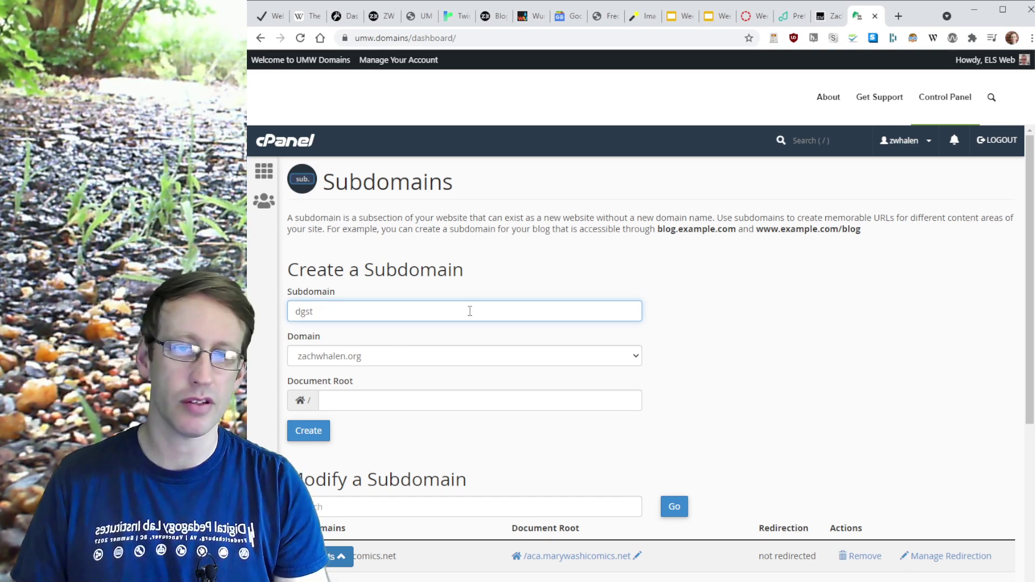
pyautogui.press('BackSpace')
pyautogui.press('BackSpace')
pyautogui.press('BackSpace')
pyautogui.press('BackSpace')
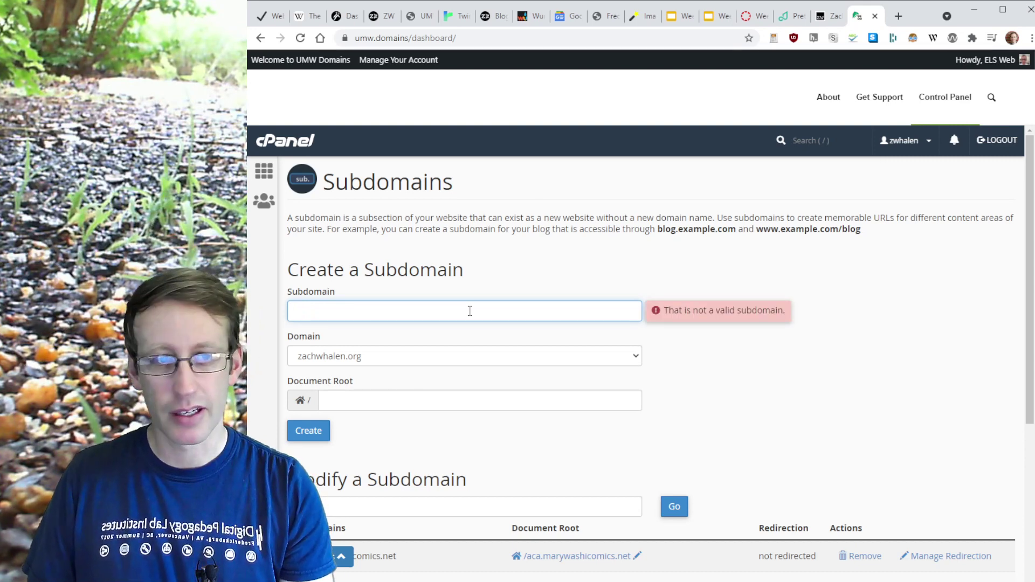
# Enter thisisaridiculouslylongsubdomainsoiremembertodeleteitlater as the new subdomain's name and let its document root fill in
pyautogui.write('thsis')
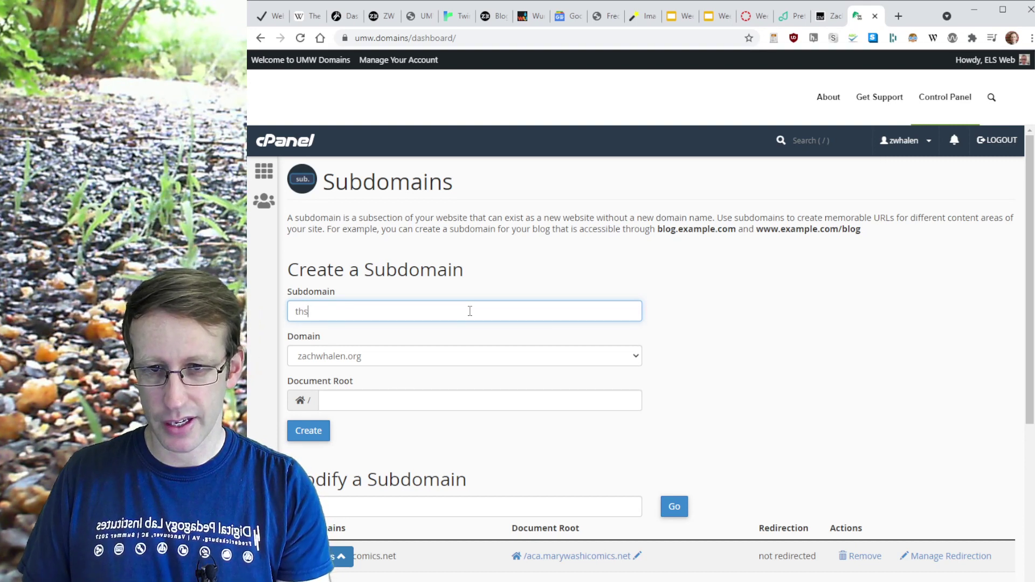
pyautogui.press('BackSpace')
pyautogui.write('isarid')
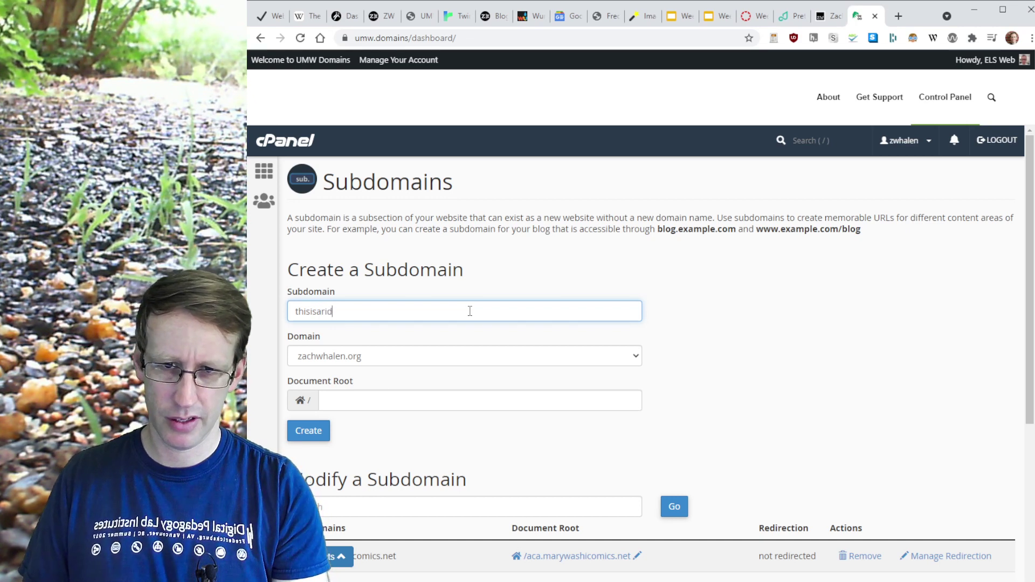
pyautogui.write('iculousl')
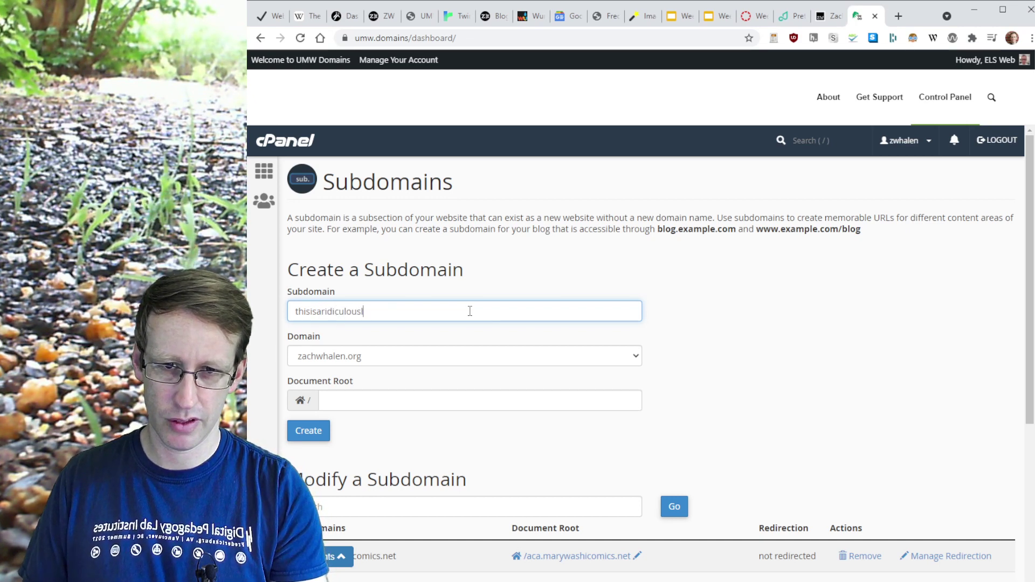
pyautogui.write('ylongsubdomains')
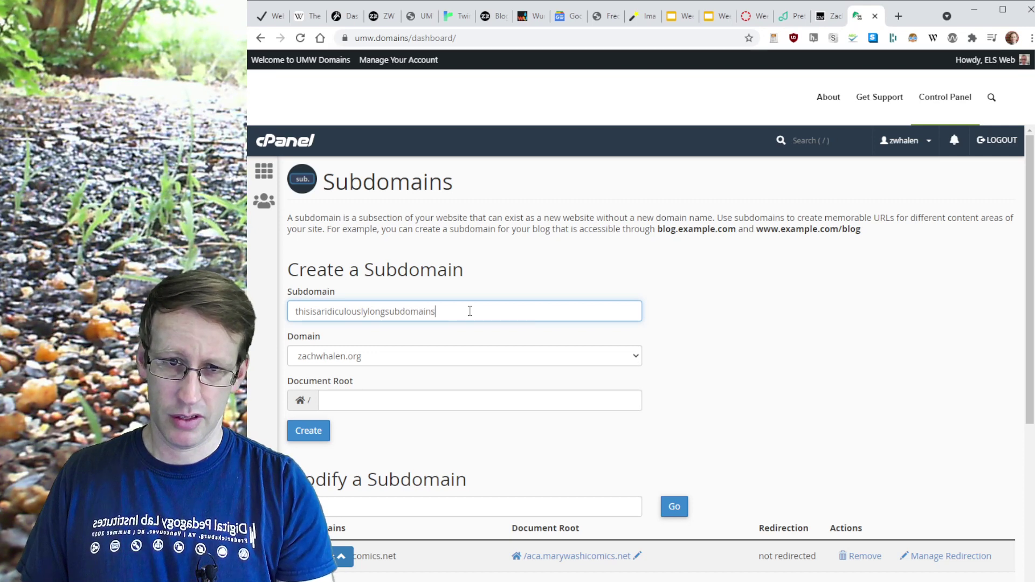
pyautogui.write('oiremen')
pyautogui.write('bertodelete')
pyautogui.write('itlater')
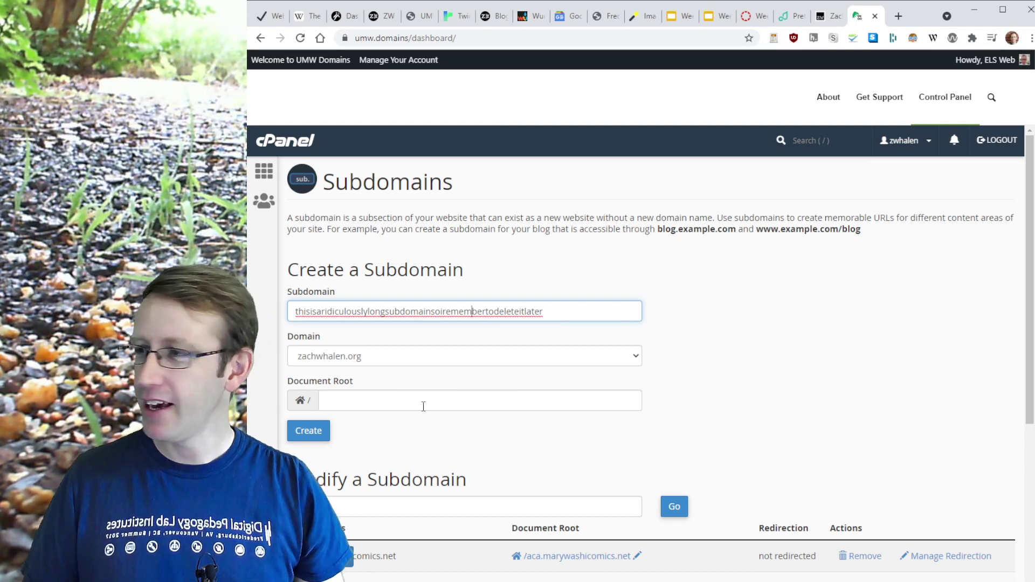
pyautogui.press('Tab')
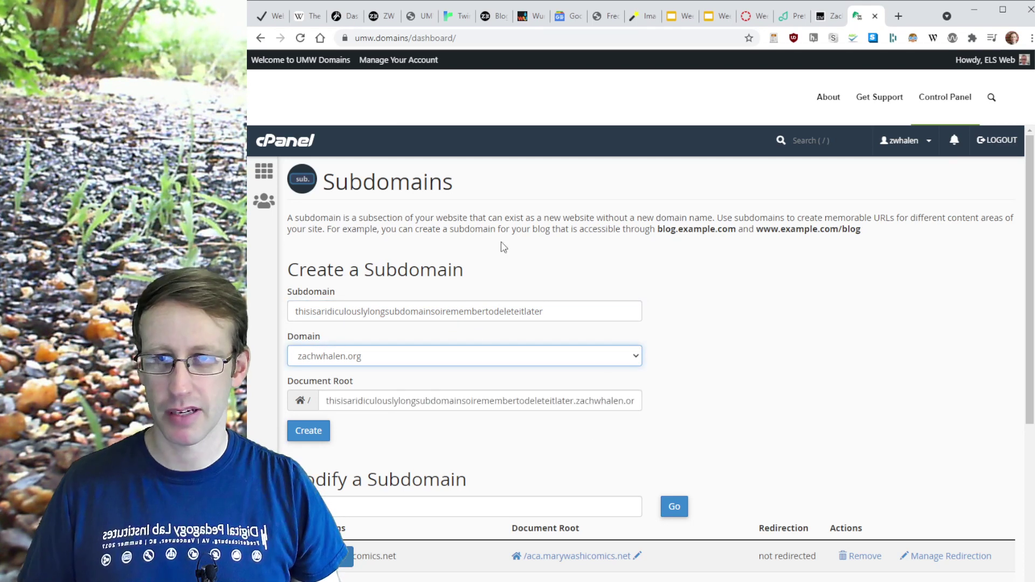
# Choose dgst101.net as the domain, create the subdomain with its suggested document root, and return to the Subdomains page
pyautogui.click(526, 221)
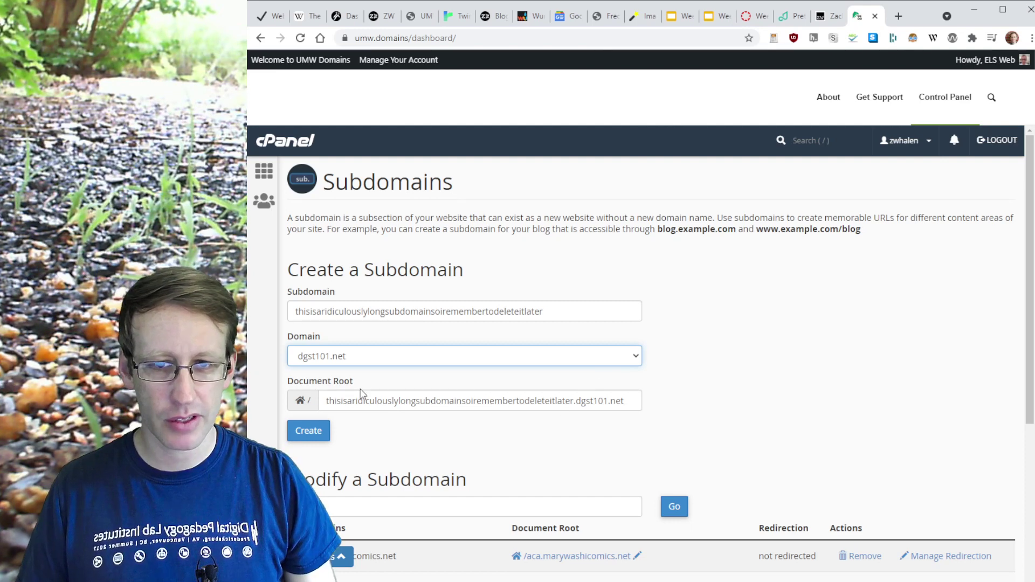
pyautogui.moveTo(625, 402); pyautogui.dragTo(323, 402)
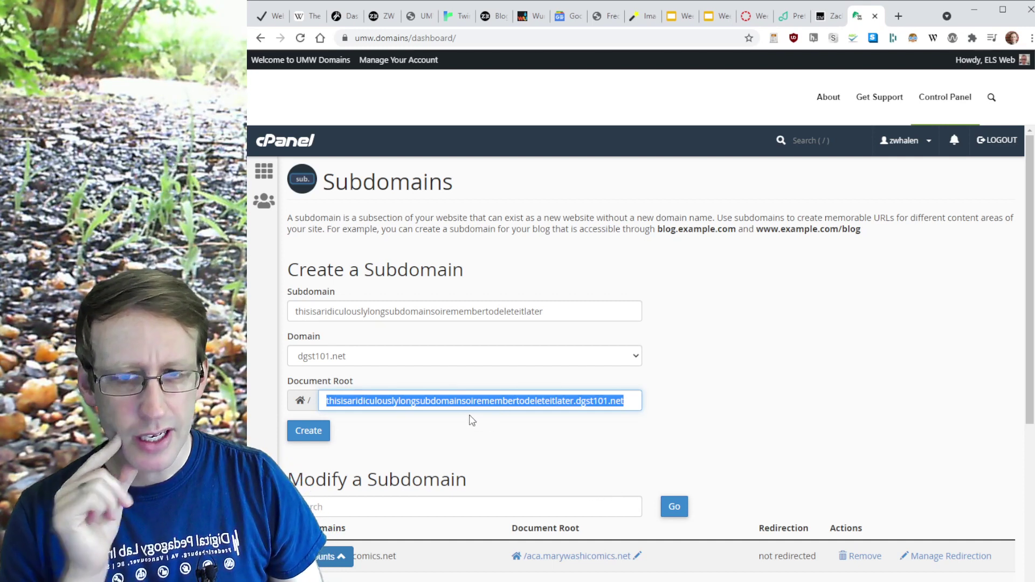
pyautogui.click(623, 521)
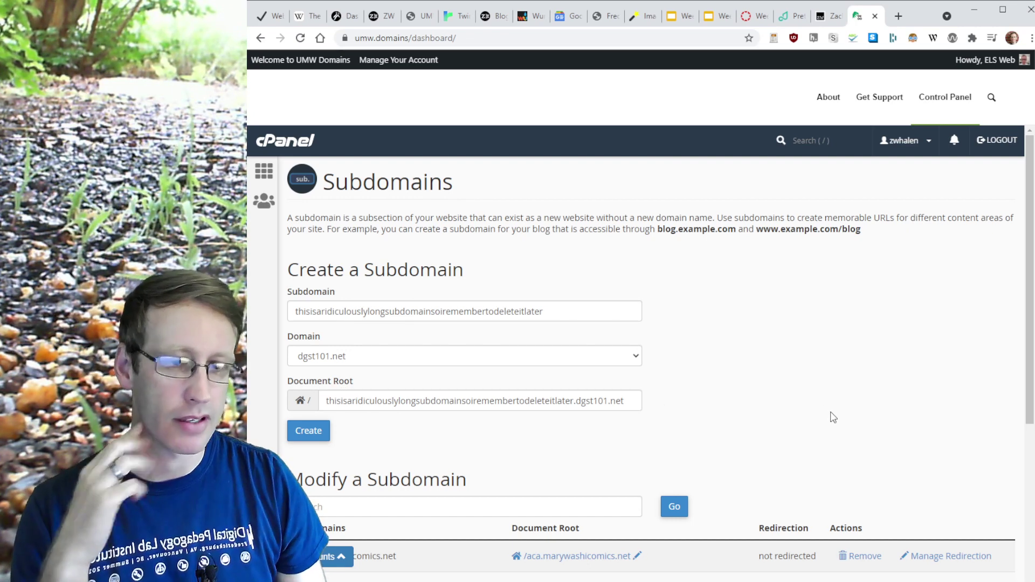
pyautogui.scroll(-1, 473, 401)
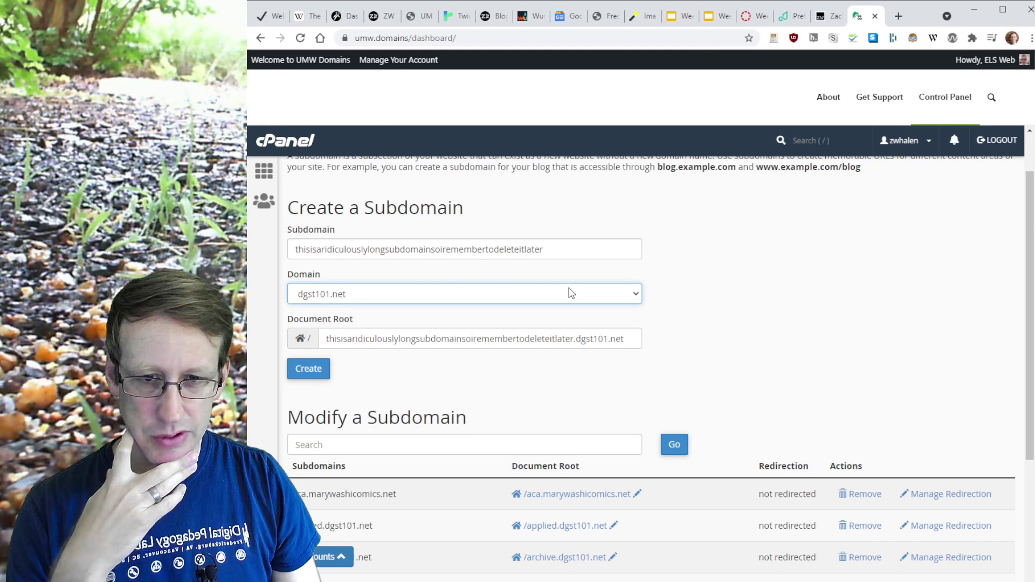
pyautogui.click(657, 287)
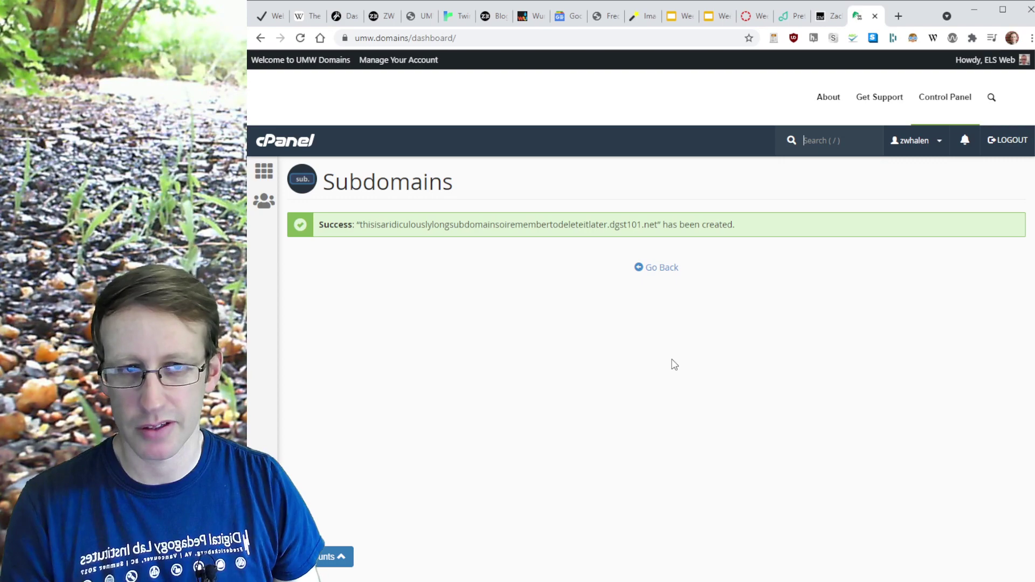
pyautogui.click(655, 268)
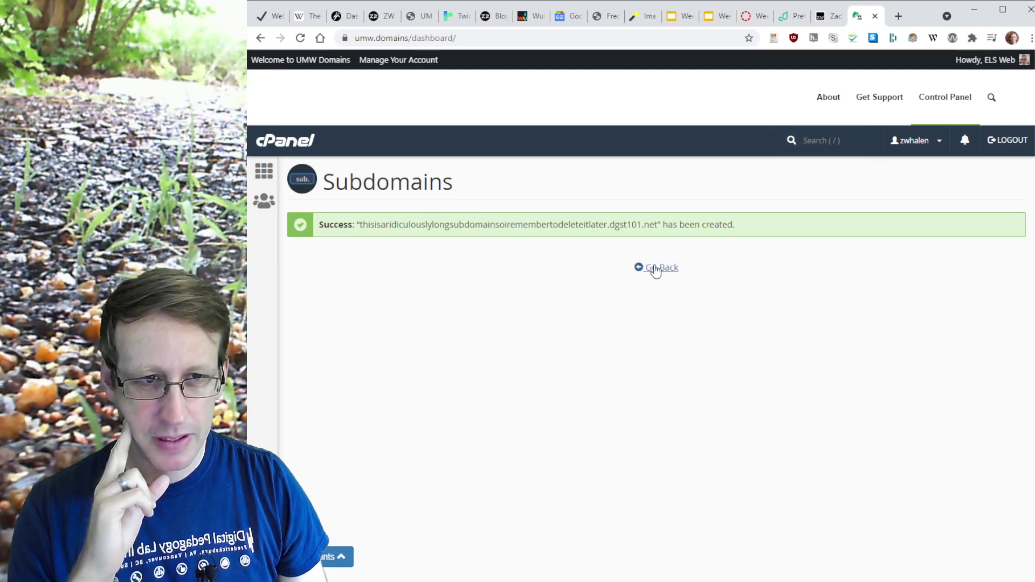
# Increase the subdomain list's page size and find the entry for the newly created long-named dgst101.net subdomain
pyautogui.scroll(-6, 627, 319)
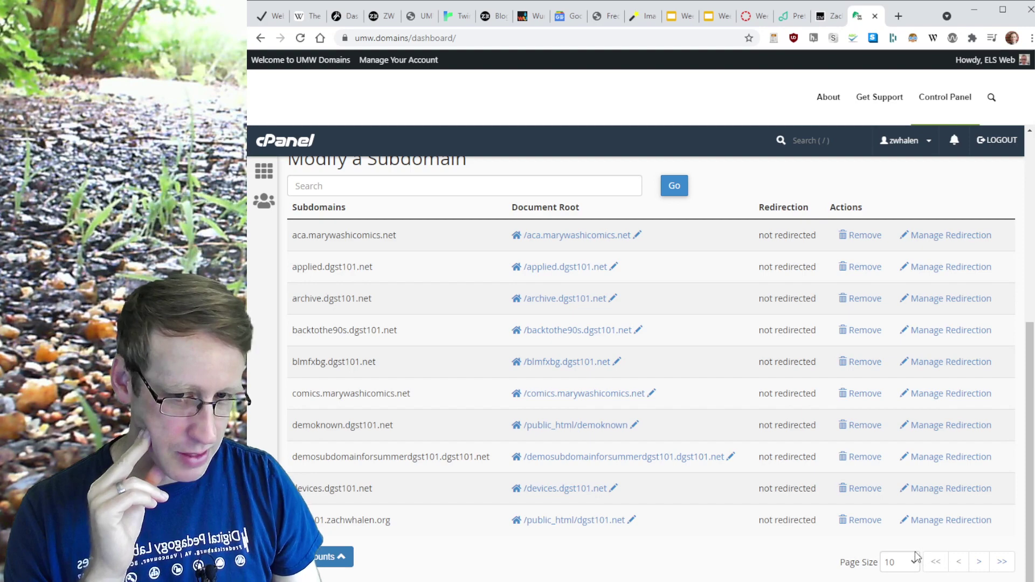
pyautogui.scroll(-1, 909, 529)
pyautogui.click(917, 510)
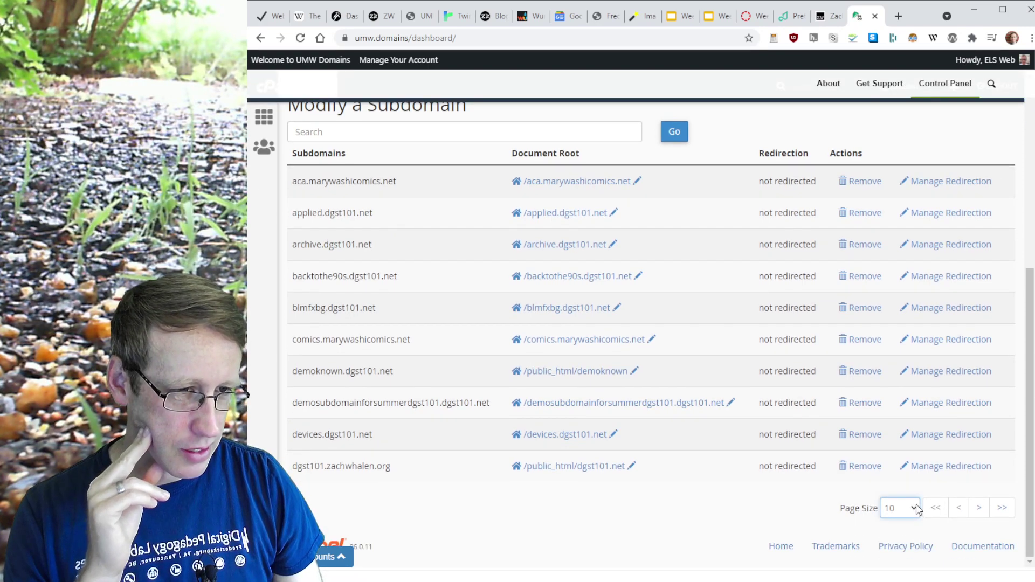
pyautogui.scroll(-9, 633, 418)
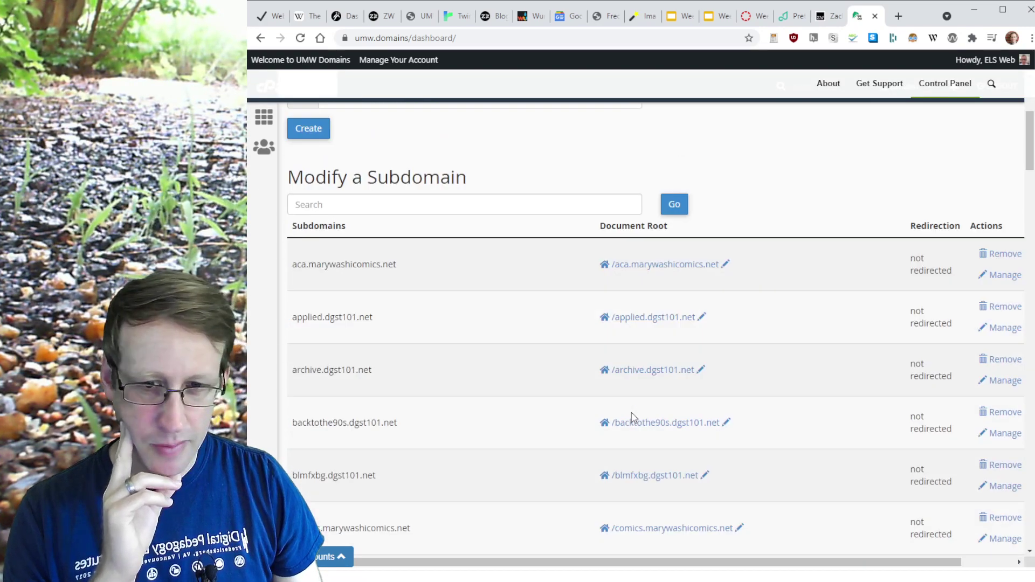
pyautogui.scroll(-15, 612, 402)
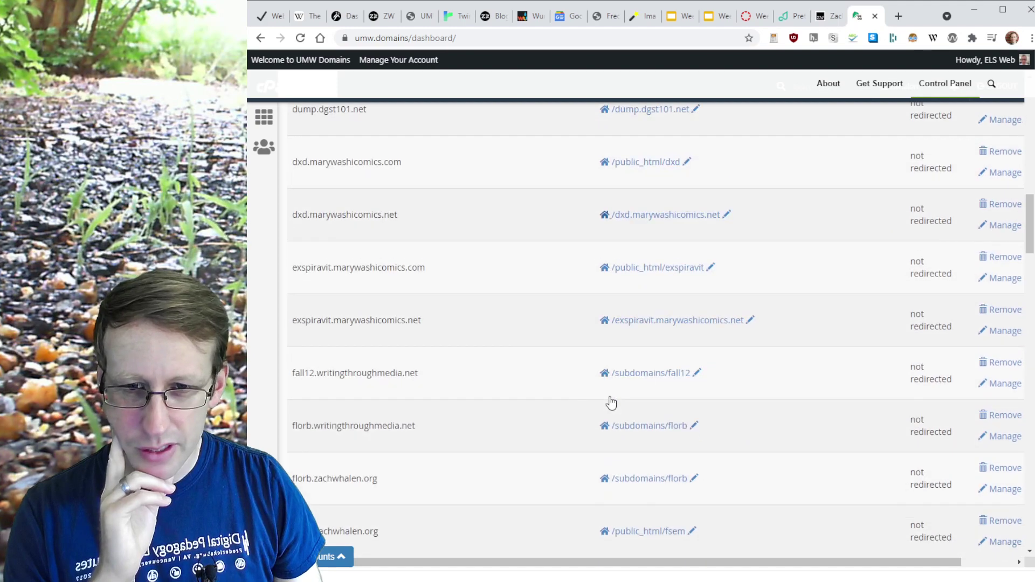
pyautogui.scroll(-20, 611, 402)
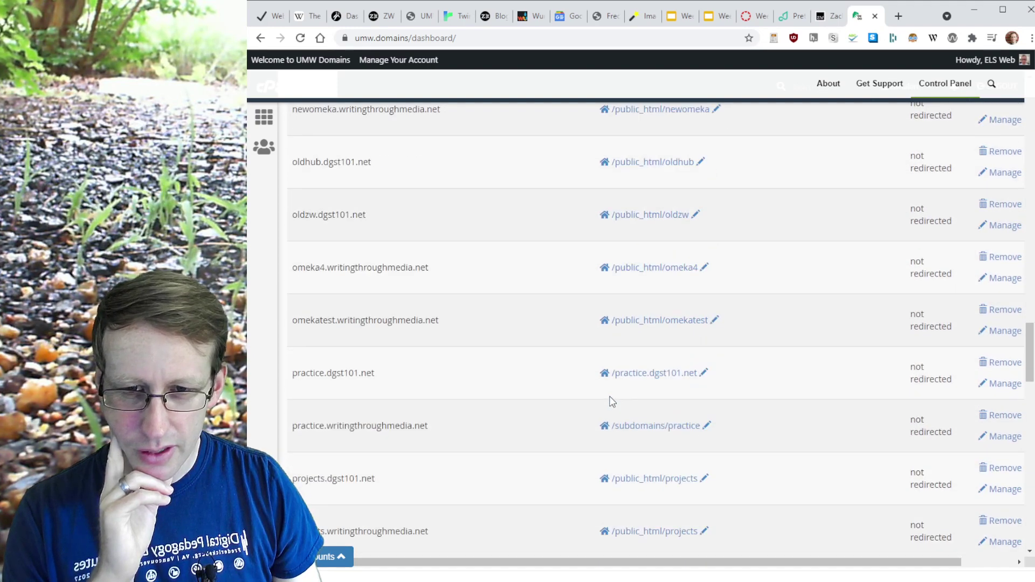
pyautogui.scroll(-8, 611, 401)
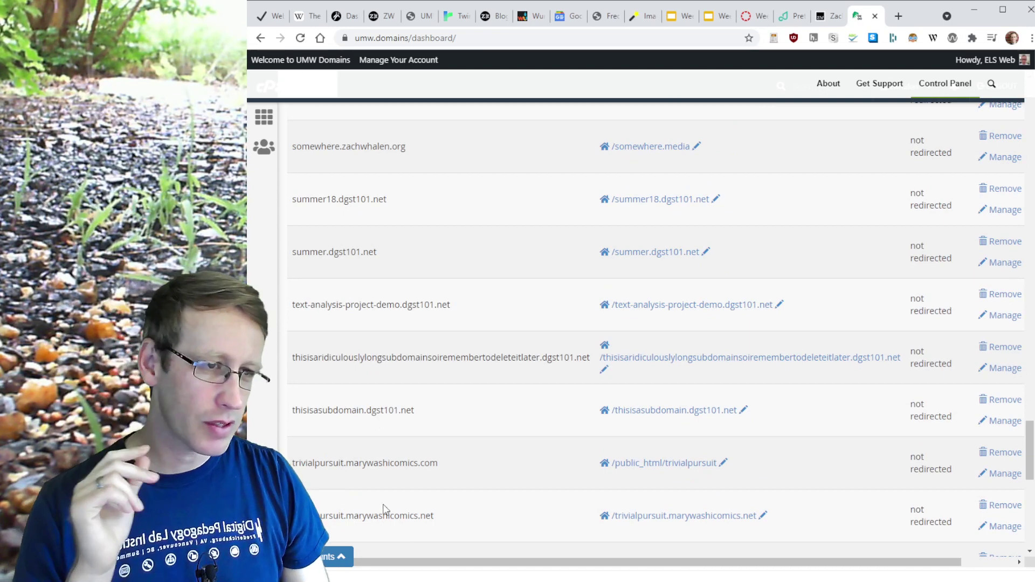
pyautogui.moveTo(291, 358); pyautogui.dragTo(588, 355)
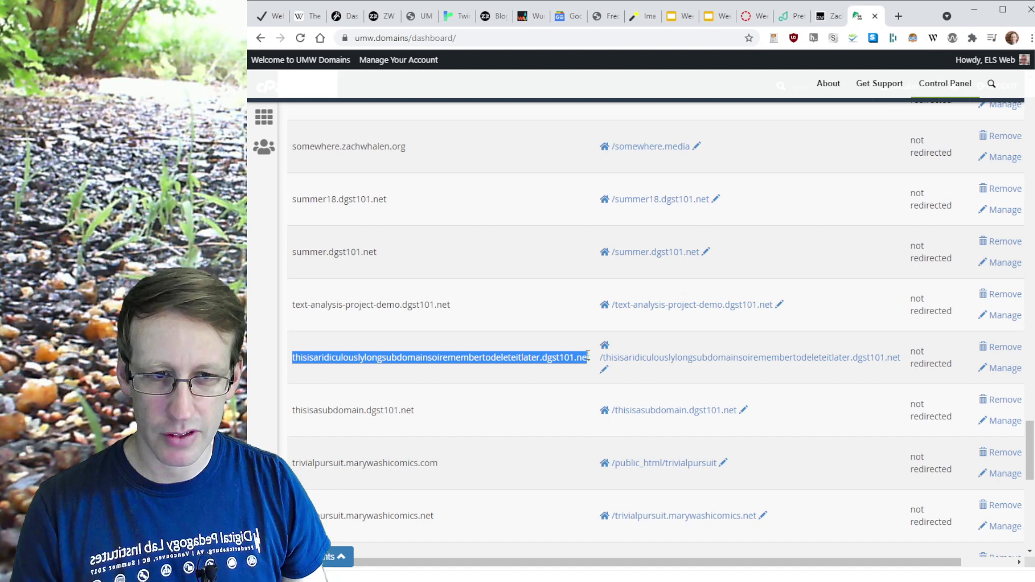
pyautogui.click(486, 564)
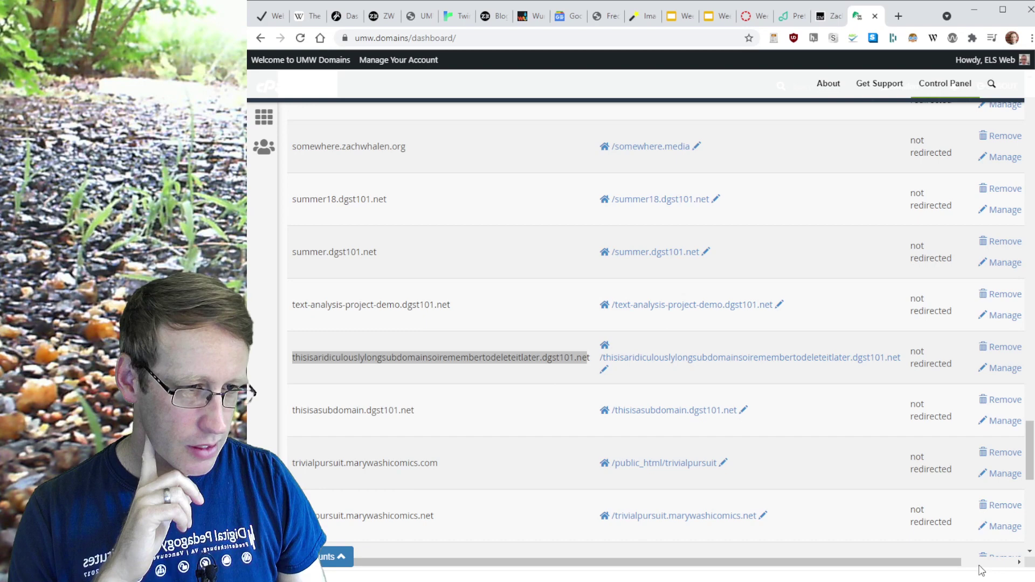
pyautogui.scroll(-2, 919, 434)
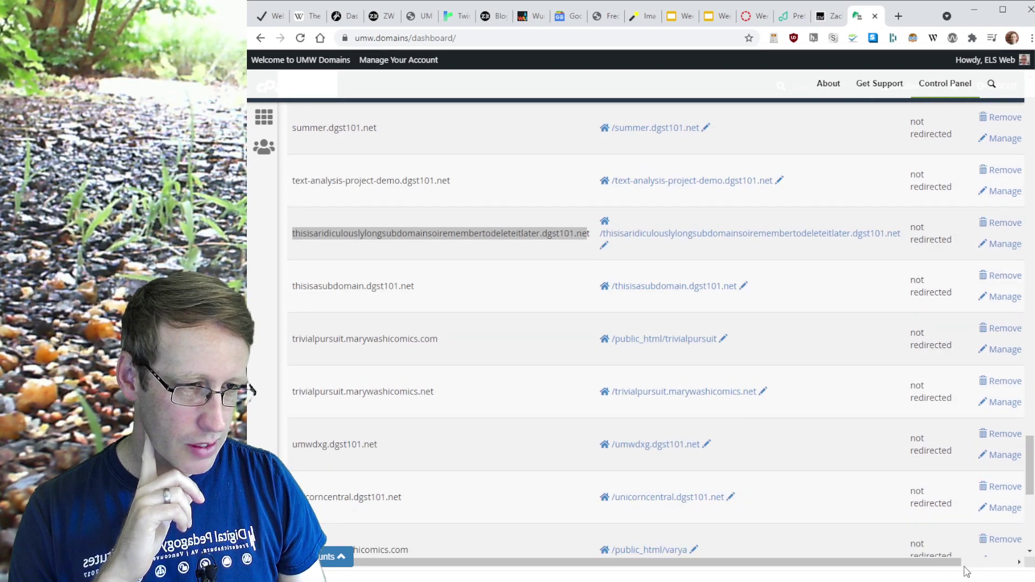
pyautogui.scroll(2, 630, 308)
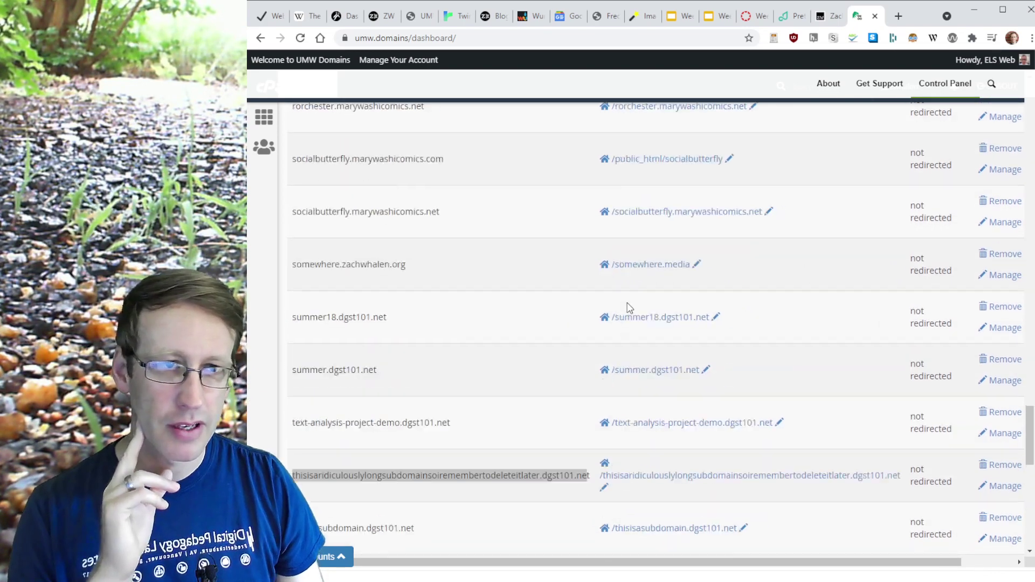
pyautogui.scroll(8, 629, 308)
pyautogui.scroll(-8, 550, 423)
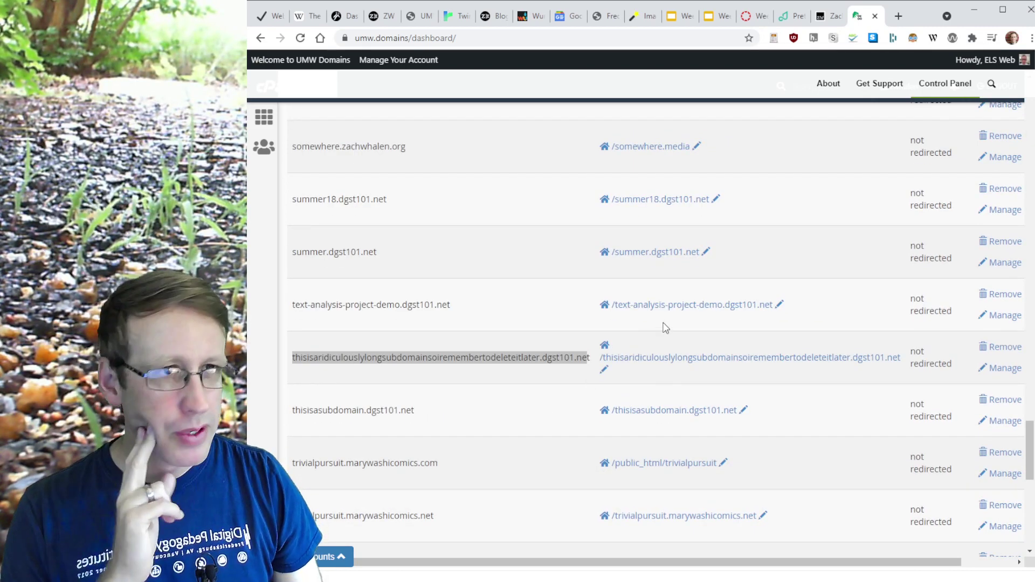
# Copy the new subdomain's full address from the list and load it in a new browser tab
pyautogui.click(510, 364)
pyautogui.doubleClick(510, 363)
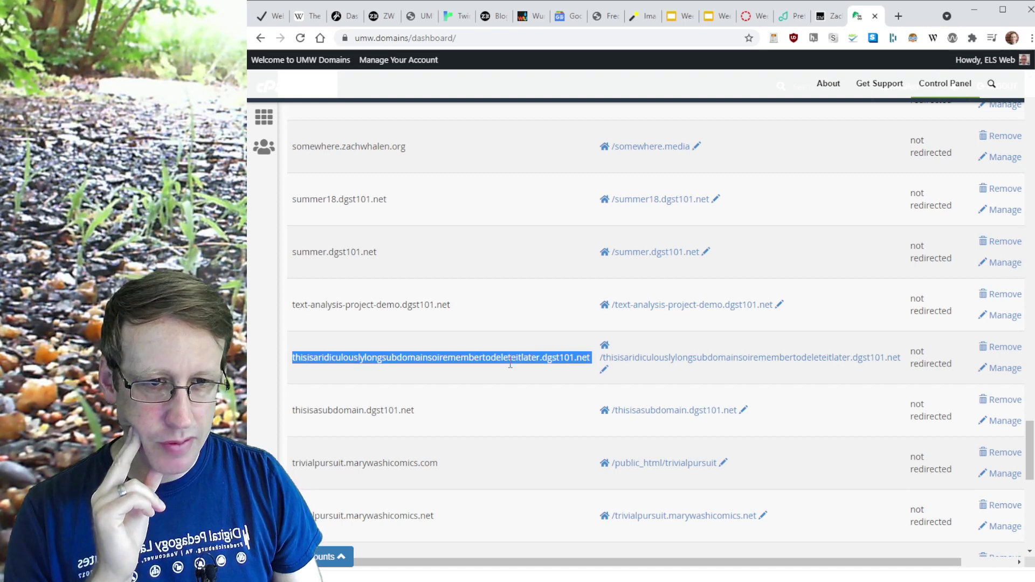
pyautogui.click(592, 367)
pyautogui.moveTo(594, 362); pyautogui.dragTo(296, 141)
pyautogui.click(297, 360)
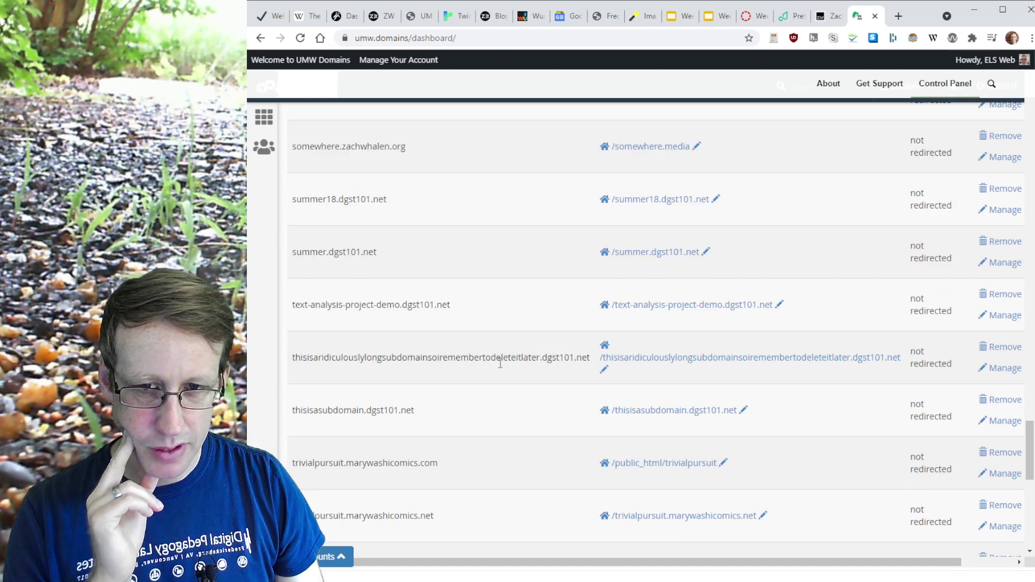
pyautogui.moveTo(594, 366); pyautogui.dragTo(289, 365)
pyautogui.hotkey('ctrl', 'c')
pyautogui.hotkey('ctrl', 't')
pyautogui.hotkey('ctrl', 'v')
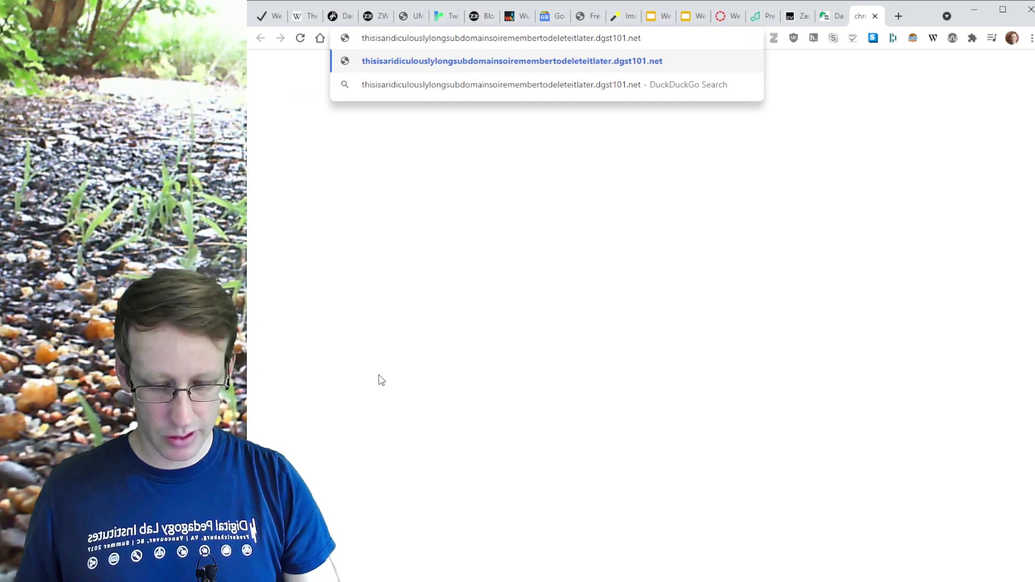
pyautogui.press('Return')
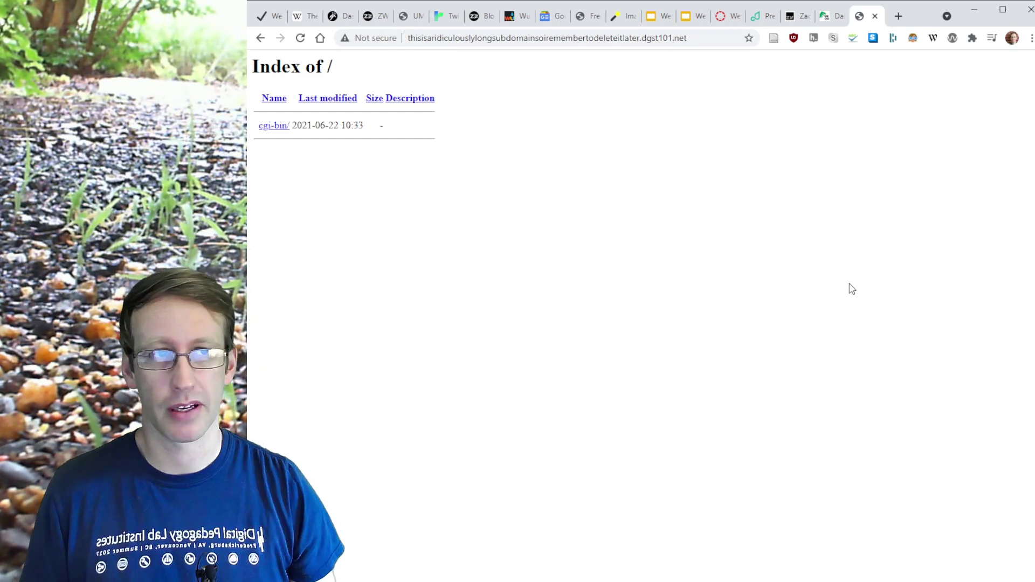
# Return to the subdomain list, open the new subdomain's document root in File Manager, and start a new file there
pyautogui.click(826, 16)
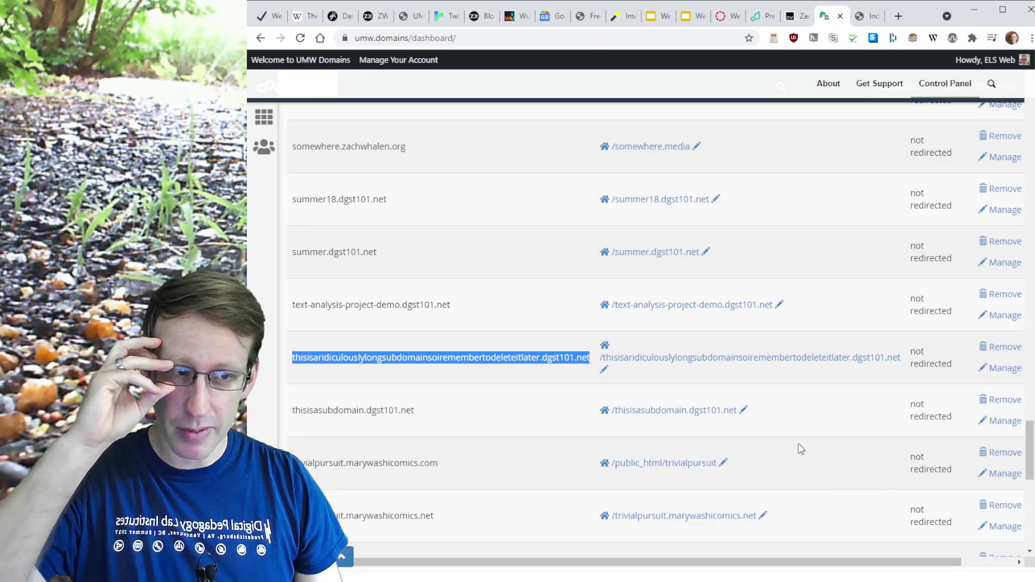
pyautogui.click(730, 361)
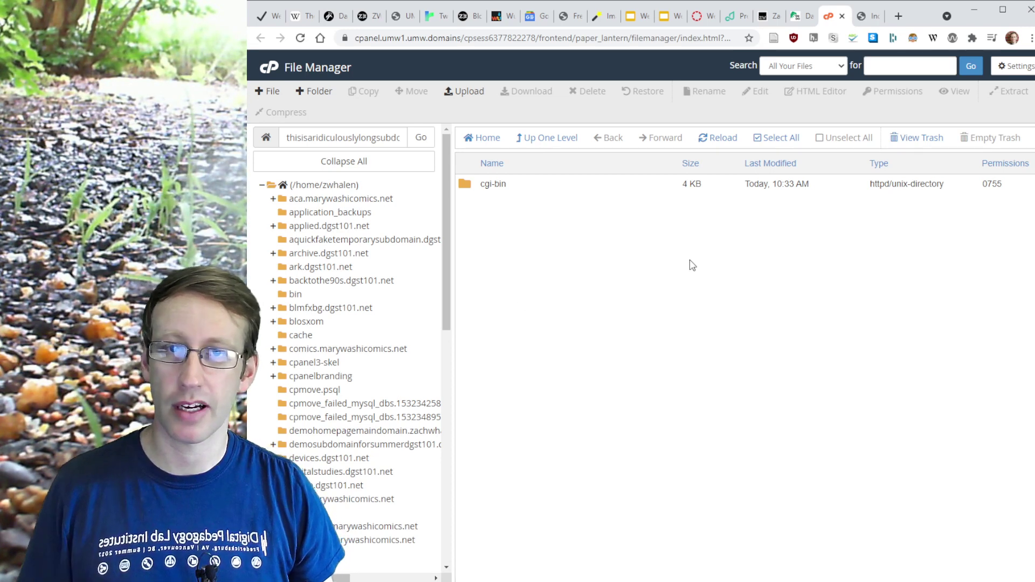
pyautogui.click(267, 91)
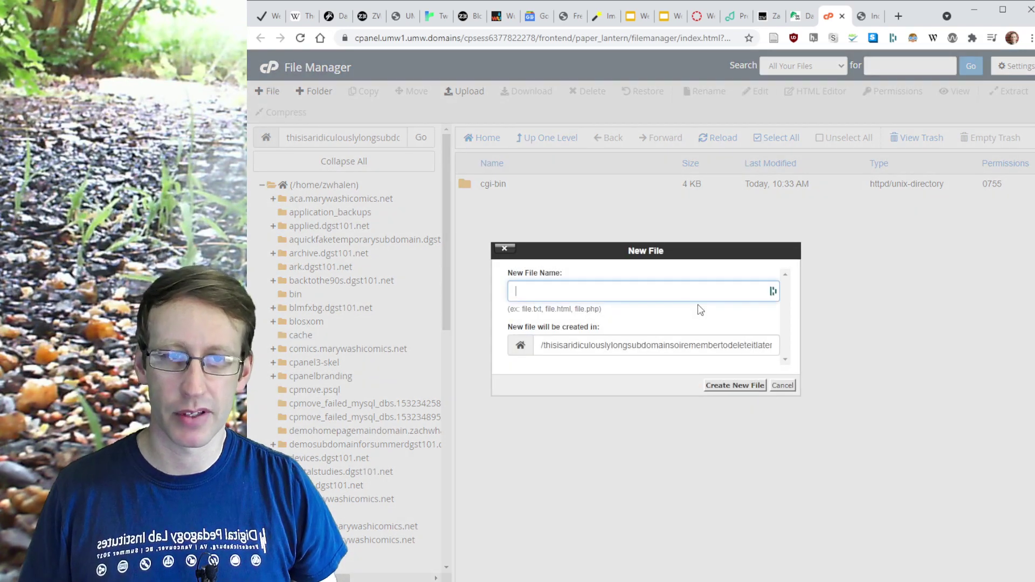